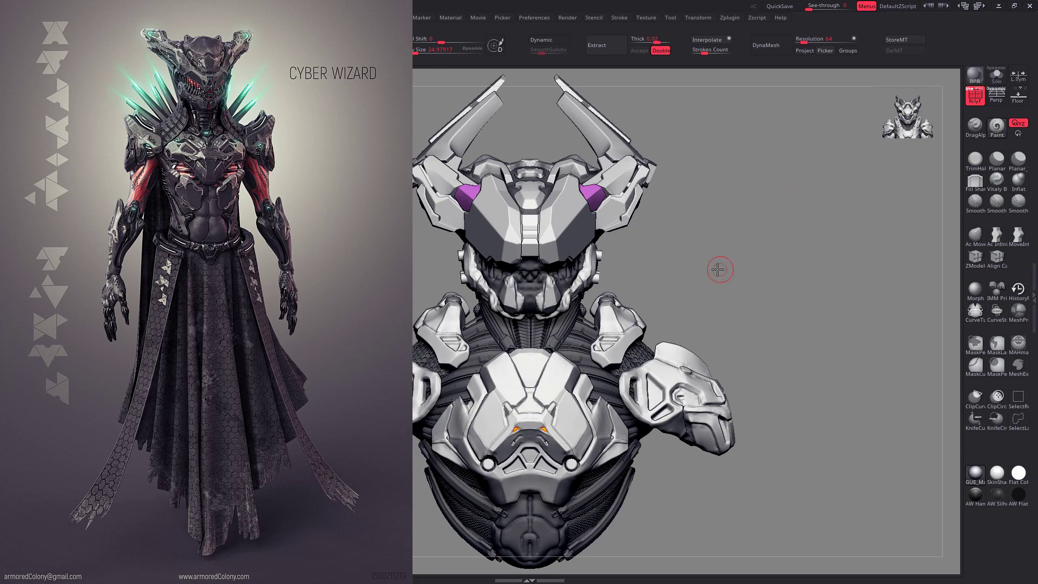
Examine the finished armoured bust from the front and both sides, including its neck, shoulder and torso muscles.
mouse_move(718, 269)
right_down()
mouse_move(688, 303)
mouse_move(625, 276)
mouse_move(778, 248)
mouse_move(772, 275)
right_up()
alt+right_drag(816, 239, 785, 281)
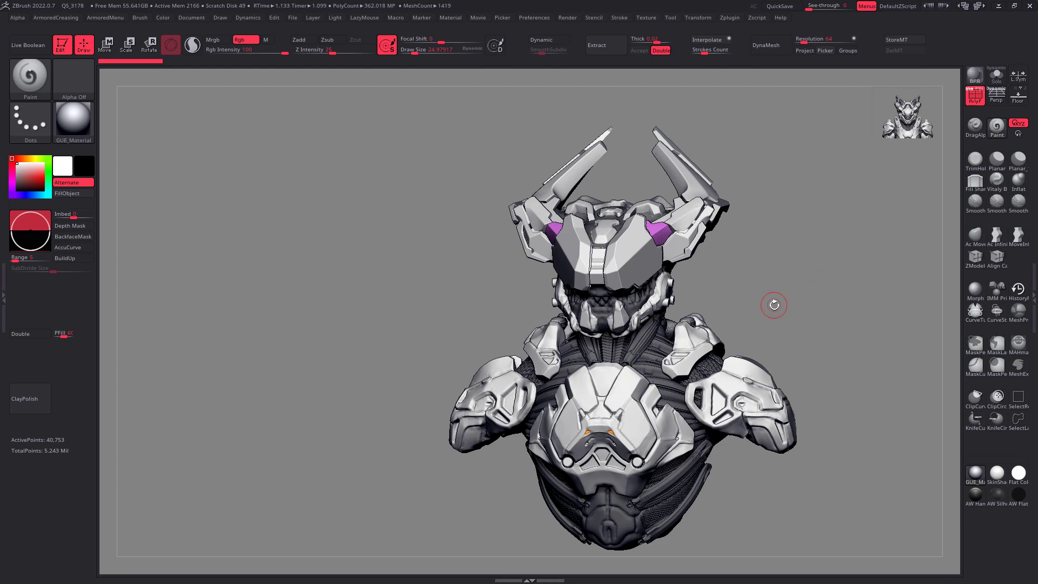
right_drag(774, 305, 550, 329)
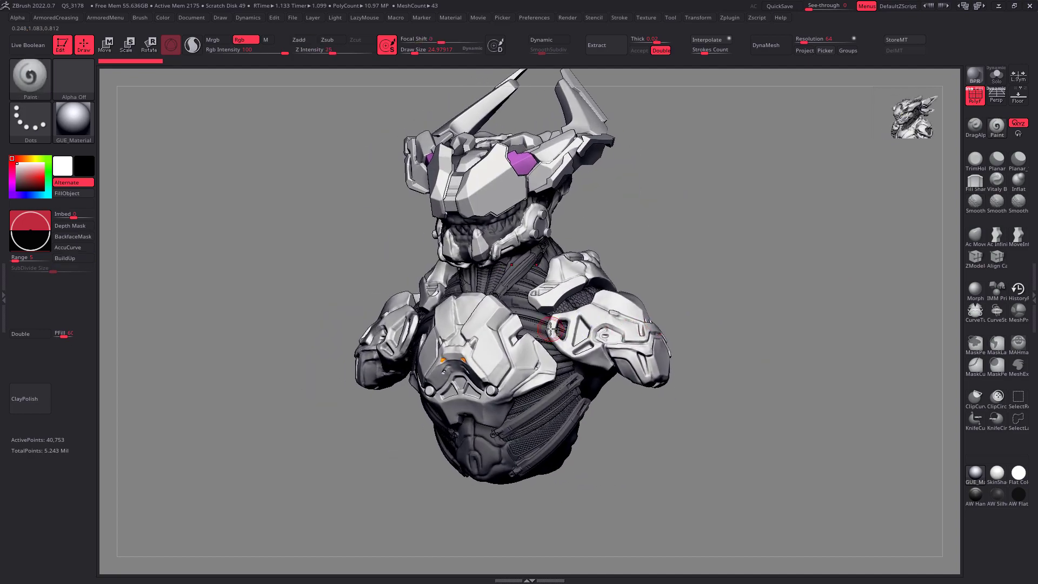
mouse_move(530, 286)
ctrl+right_down()
mouse_move(517, 353)
mouse_move(535, 358)
mouse_move(581, 315)
ctrl+right_up()
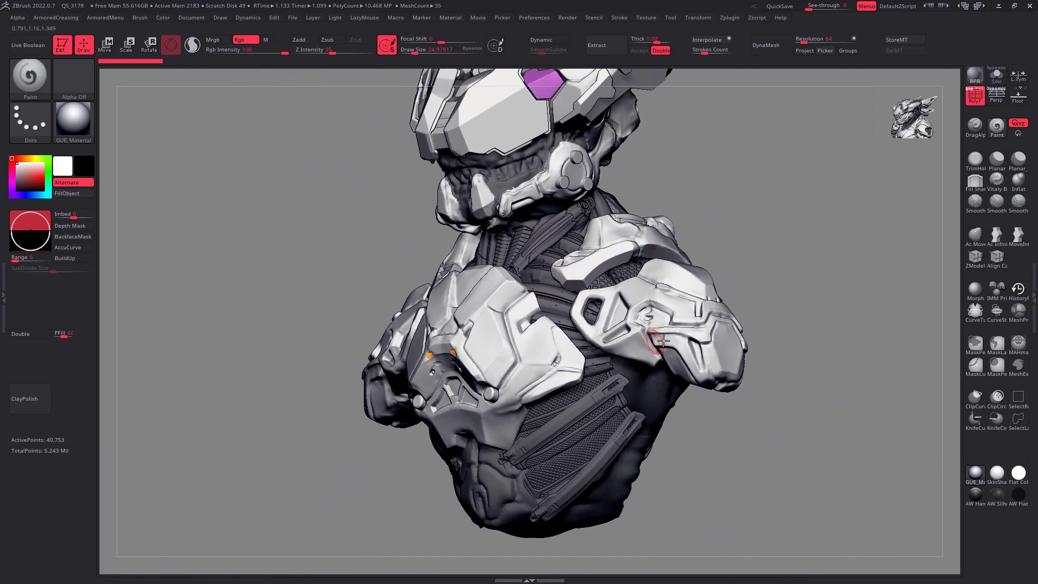
mouse_move(656, 348)
ctrl+right_down()
mouse_move(657, 308)
mouse_move(622, 267)
ctrl+right_up()
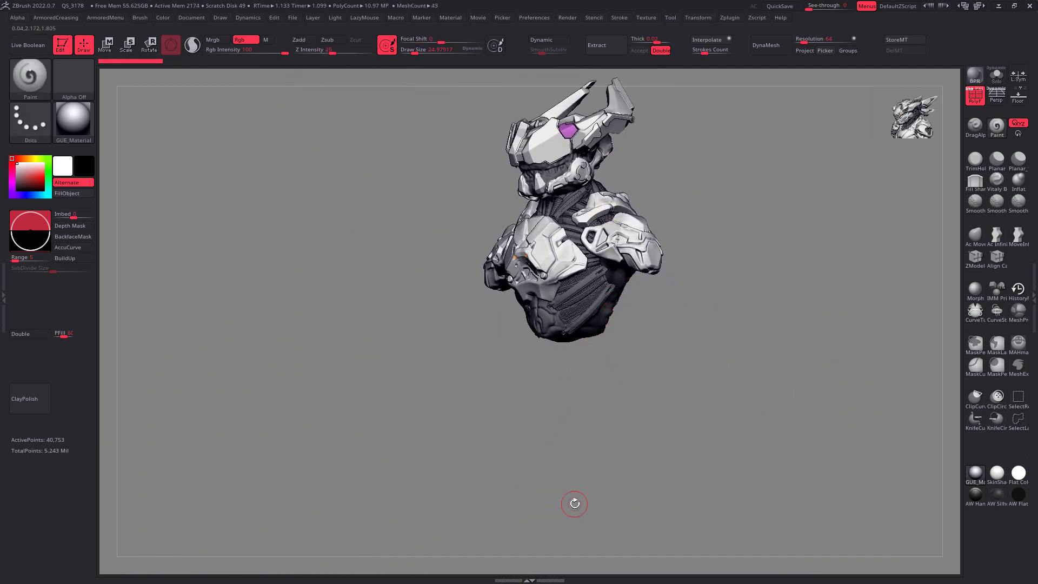
alt+right_drag(639, 317, 608, 364)
right_drag(607, 363, 655, 356)
alt+right_drag(699, 322, 659, 246)
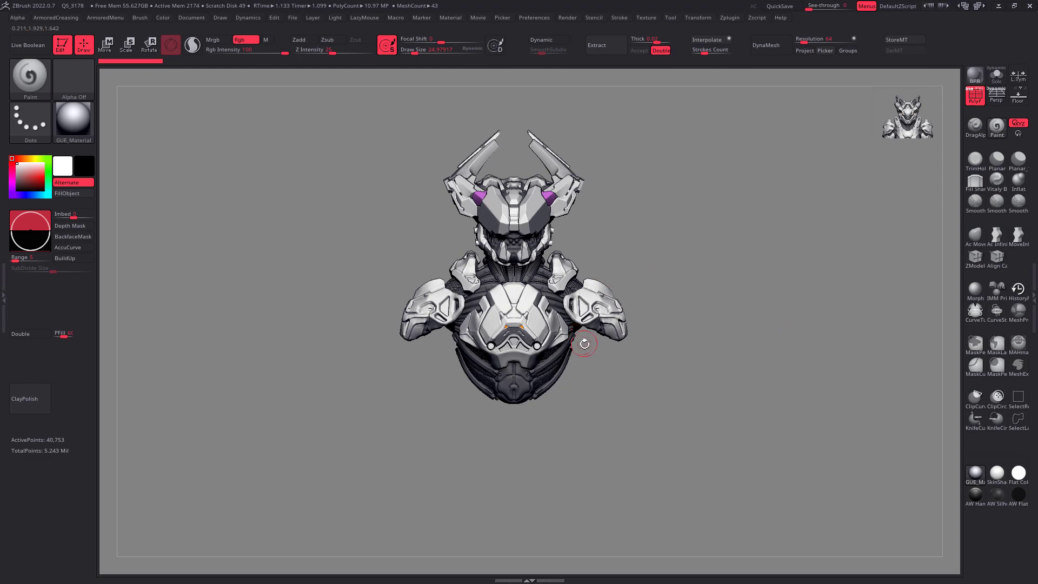
mouse_move(585, 344)
right_down()
mouse_move(561, 331)
mouse_move(564, 360)
mouse_move(548, 306)
mouse_move(620, 326)
mouse_move(601, 240)
right_up()
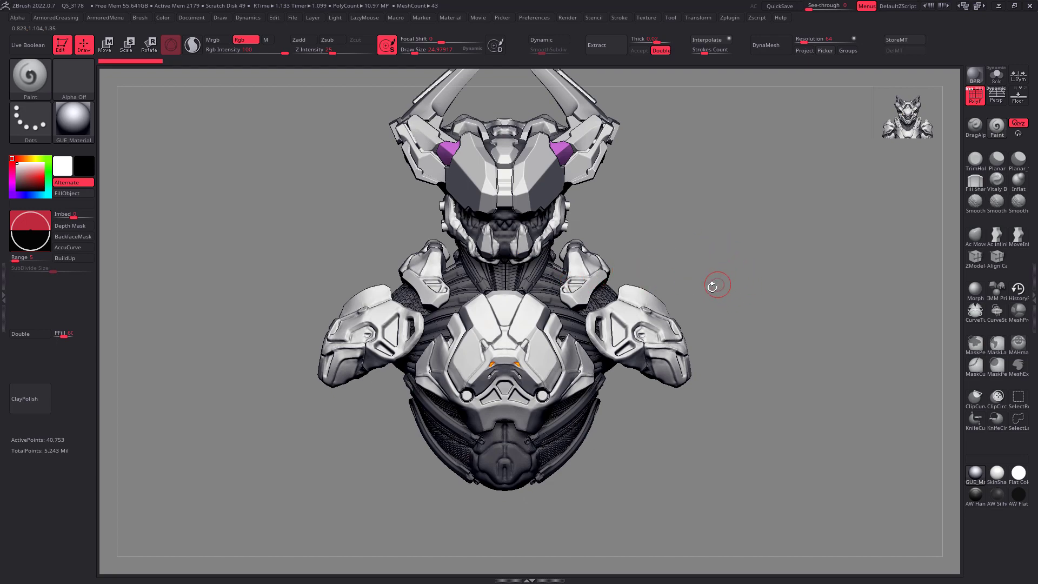
right_drag(565, 339, 680, 274)
right_drag(522, 319, 578, 317)
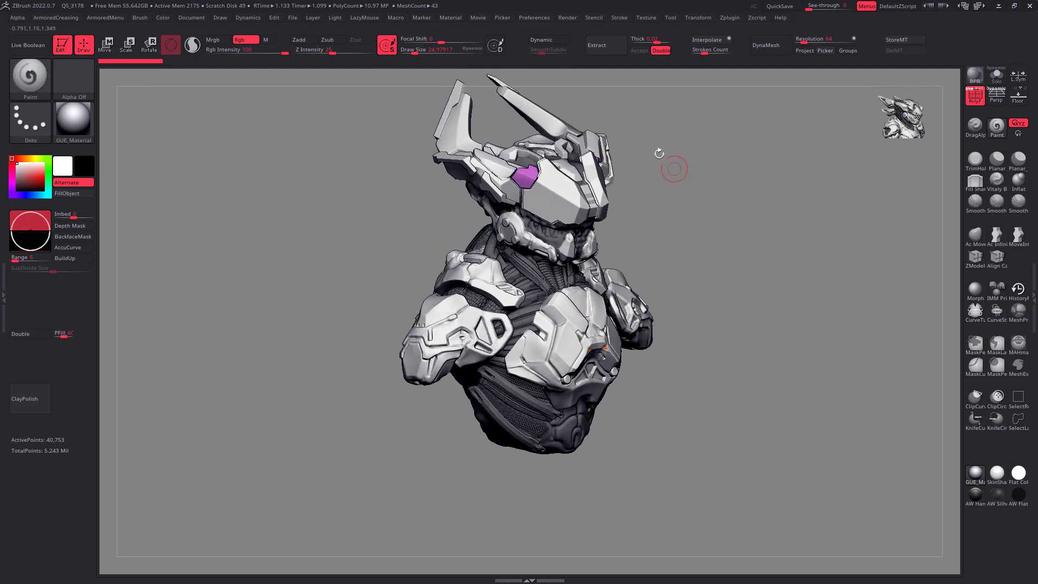
mouse_move(665, 296)
right_down()
mouse_move(618, 333)
mouse_move(600, 372)
right_up()
key(ctrl)
ctrl+right_drag(303, 364, 248, 481)
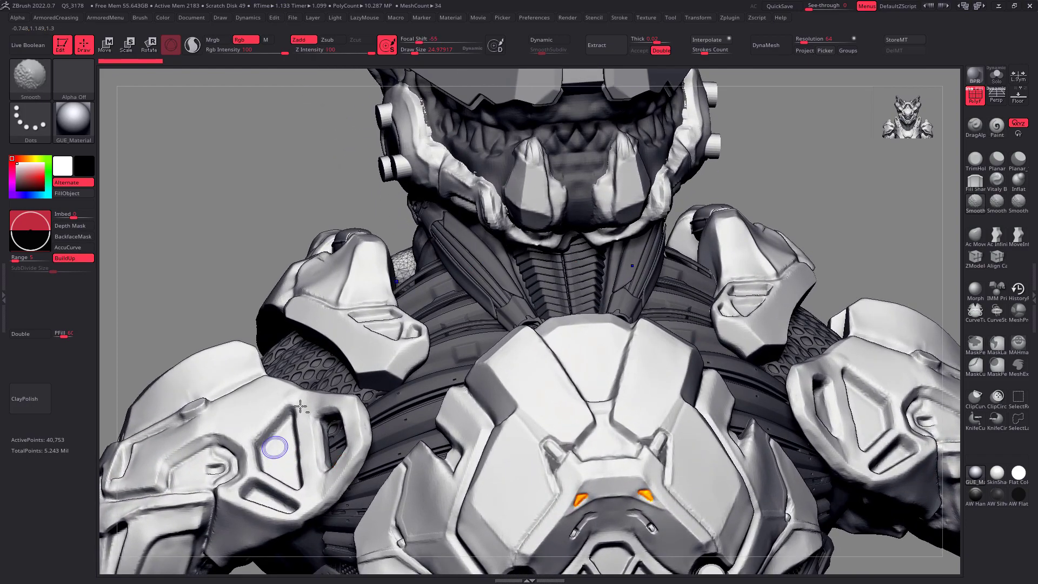
mouse_move(301, 405)
alt+right_down()
mouse_move(440, 304)
mouse_move(572, 301)
mouse_move(616, 215)
alt+right_up()
alt+click(534, 292)
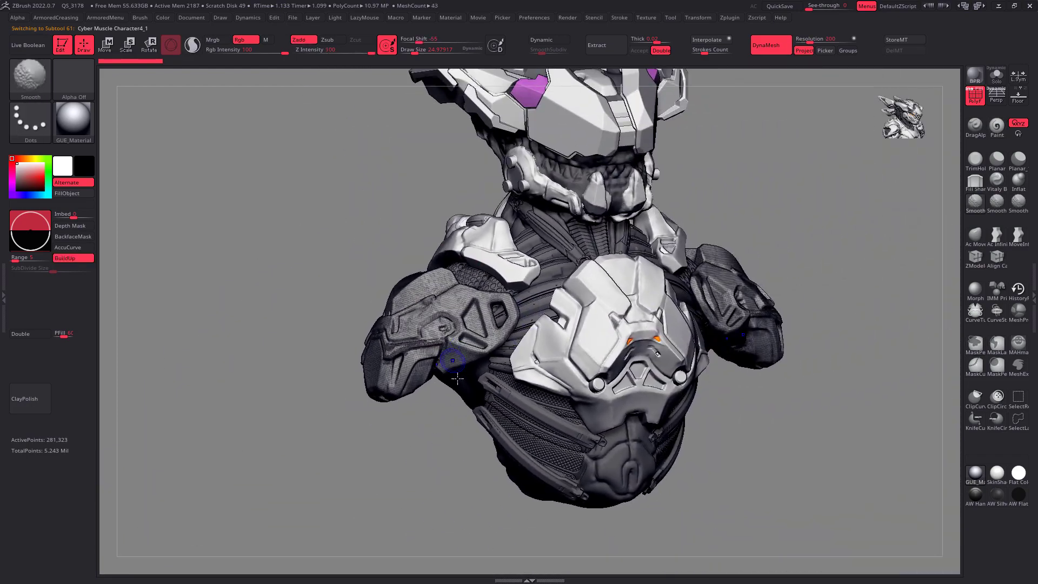
Reduce the ClayBuildup brush's draw size to about 97.
key(s)
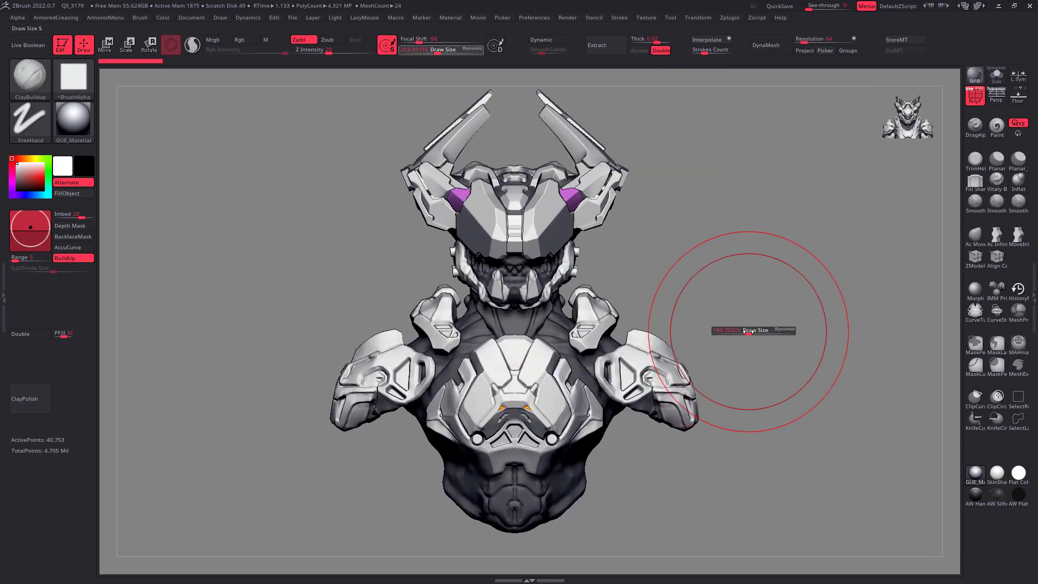
drag(748, 331, 730, 331)
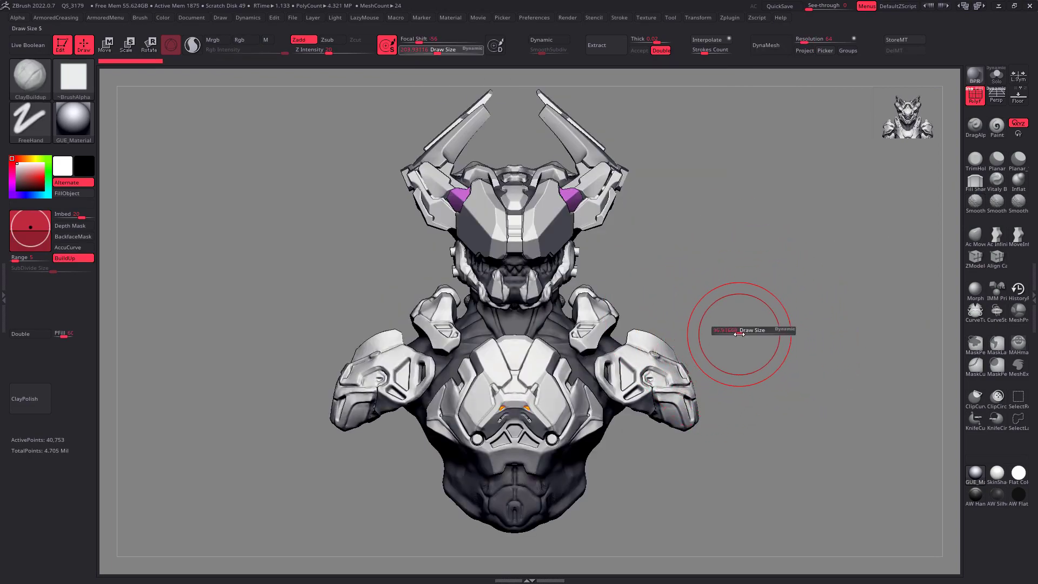
mouse_move(416, 355)
right_down()
mouse_move(604, 371)
mouse_move(646, 362)
mouse_move(609, 369)
mouse_move(628, 371)
mouse_move(609, 405)
mouse_move(615, 357)
right_up()
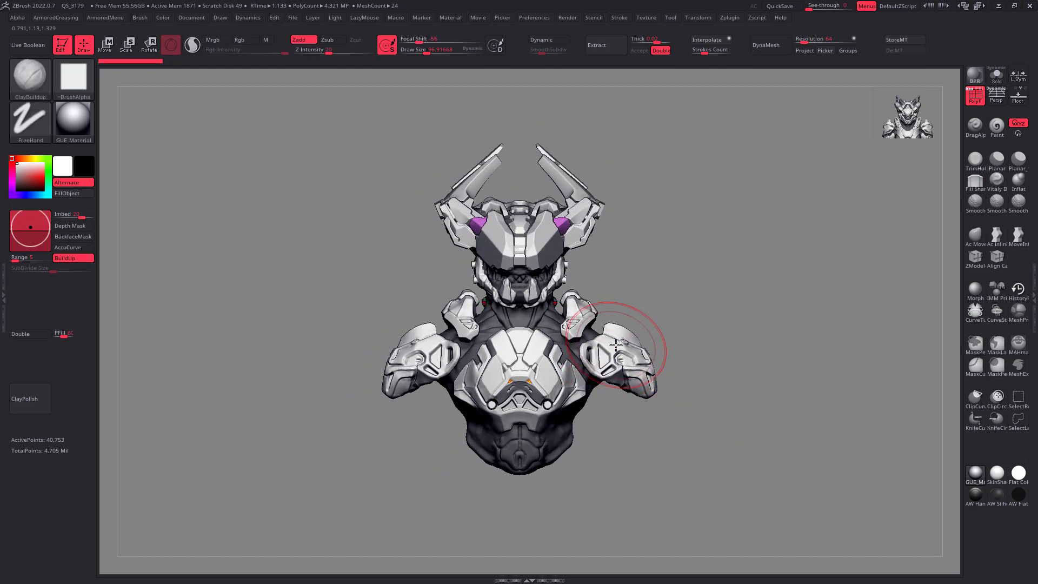
ctrl+right_drag(635, 243, 635, 274)
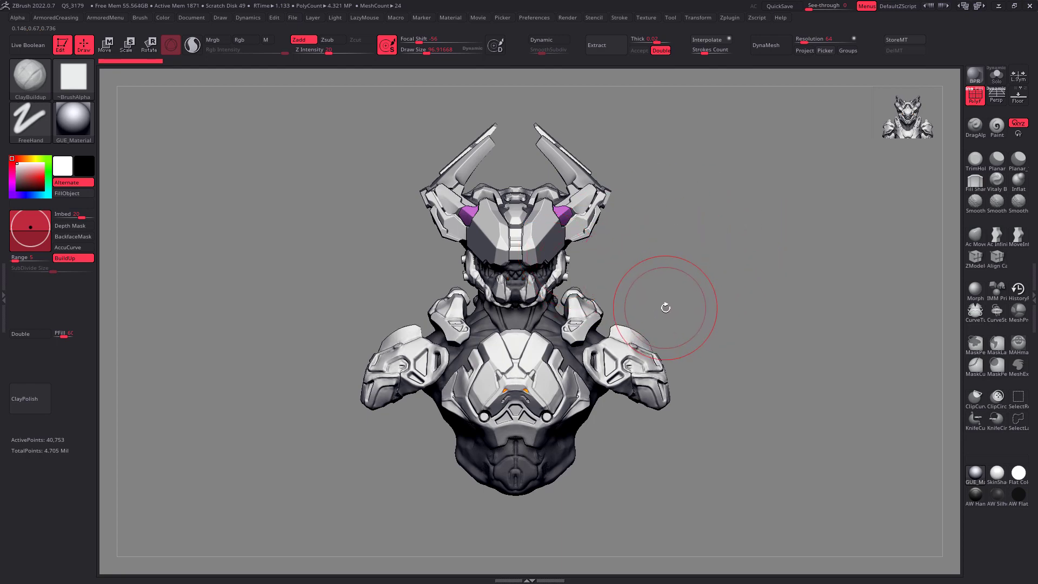
Pick the 73-mesh Cyber Muscles insert brush from the brush library.
key(b)
key(b)
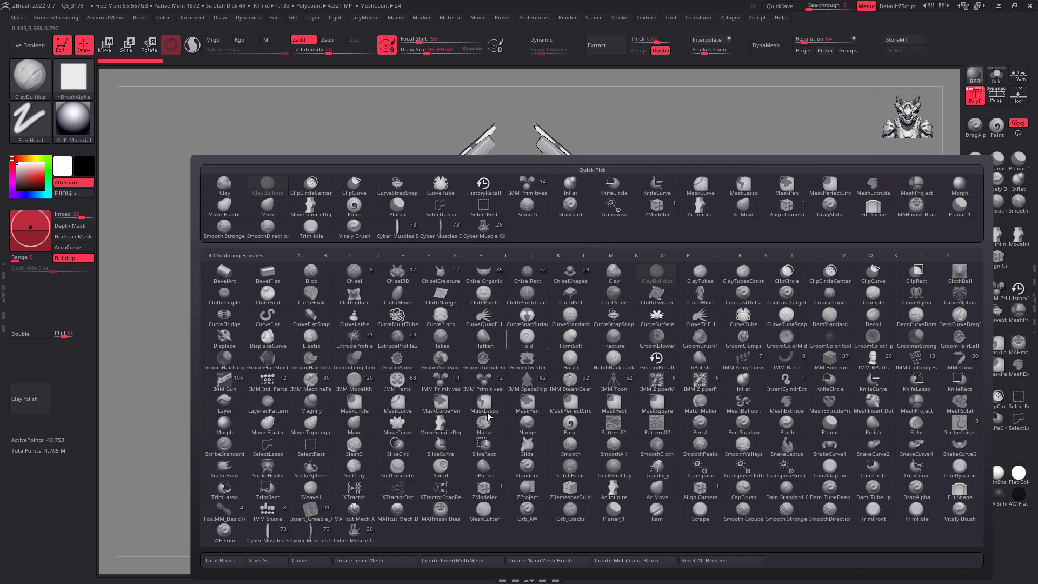
click(269, 538)
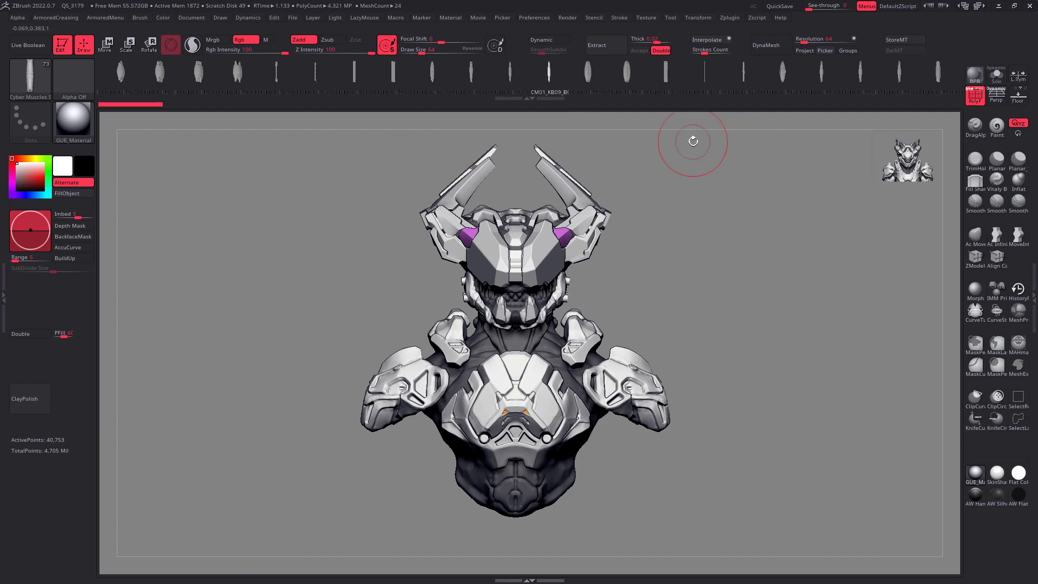
key(b)
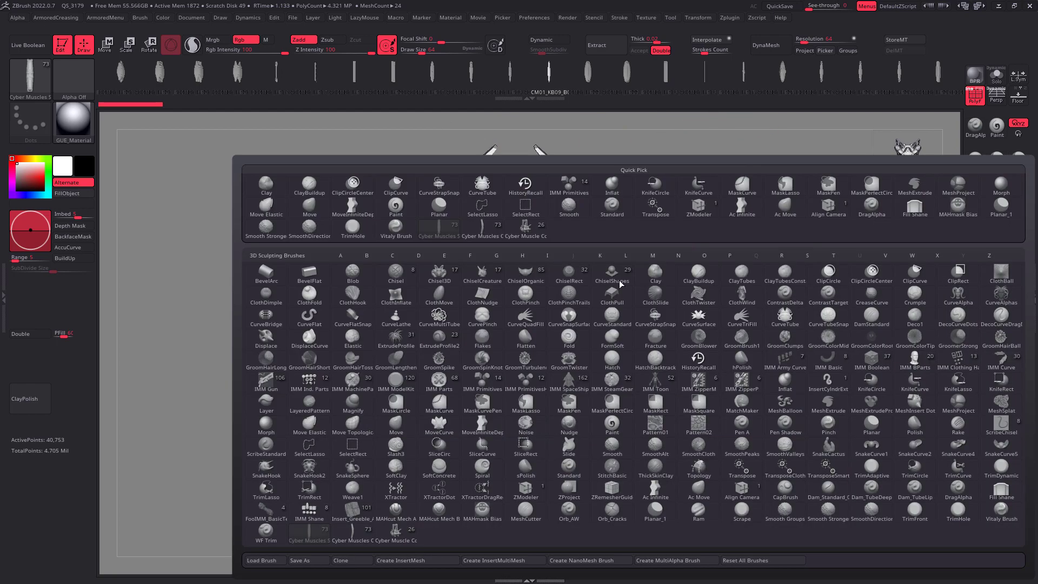
click(357, 535)
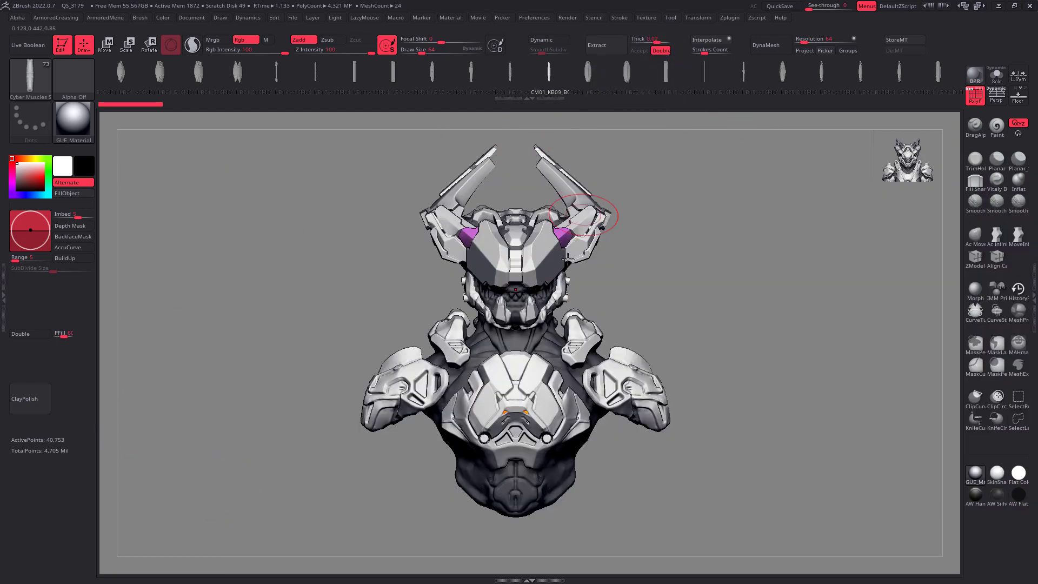
Browse the Cyber Muscles brush's meshes and choose the CM01_KB26_B01 muscle.
right_drag(567, 259, 500, 275)
mouse_move(500, 276)
ctrl+right_down()
mouse_move(516, 363)
mouse_move(520, 335)
ctrl+right_up()
ctrl+right_drag(487, 304, 588, 278)
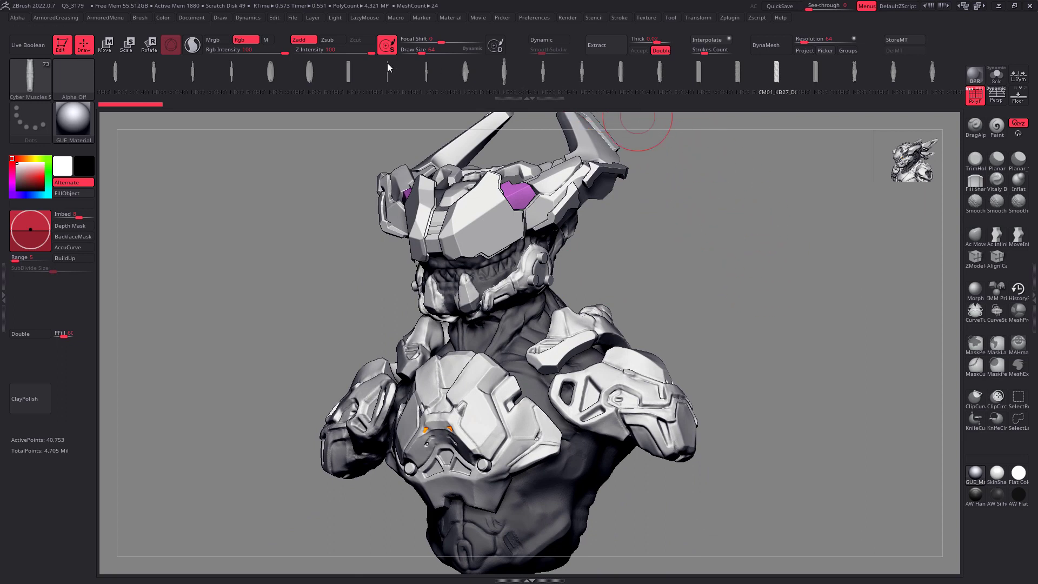
drag(233, 74, 769, 77)
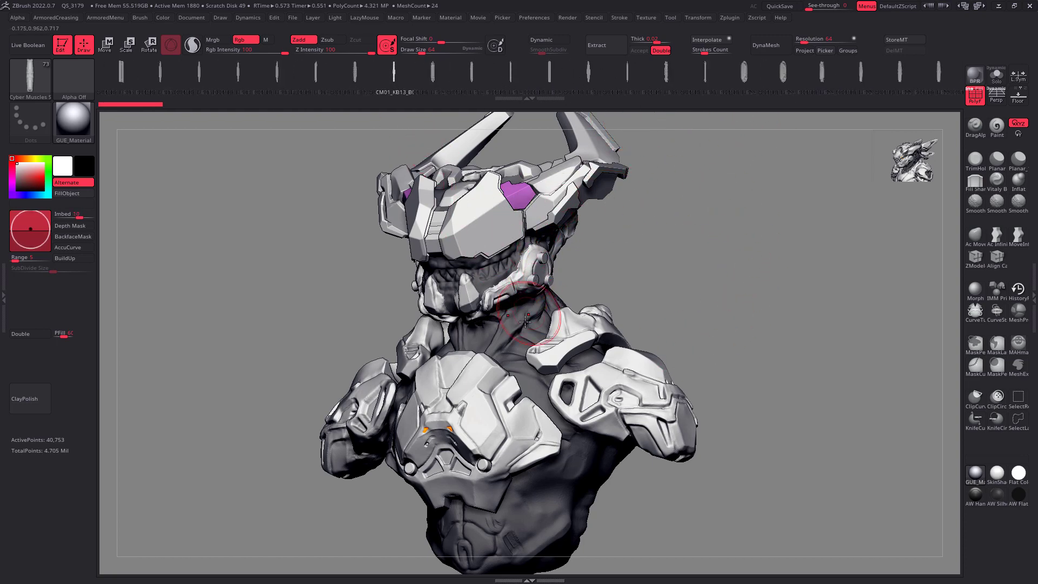
key(m)
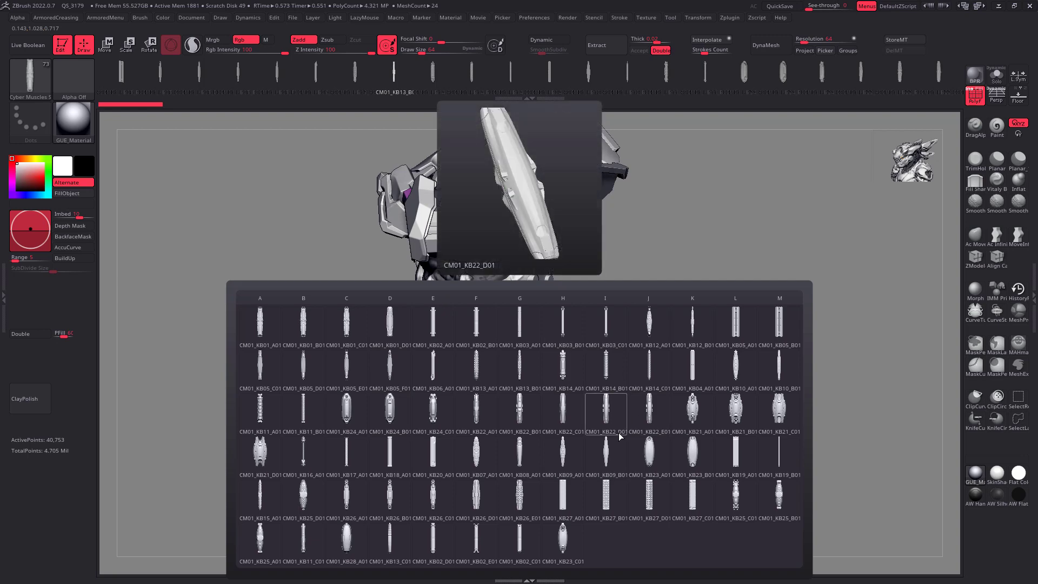
key(Escape)
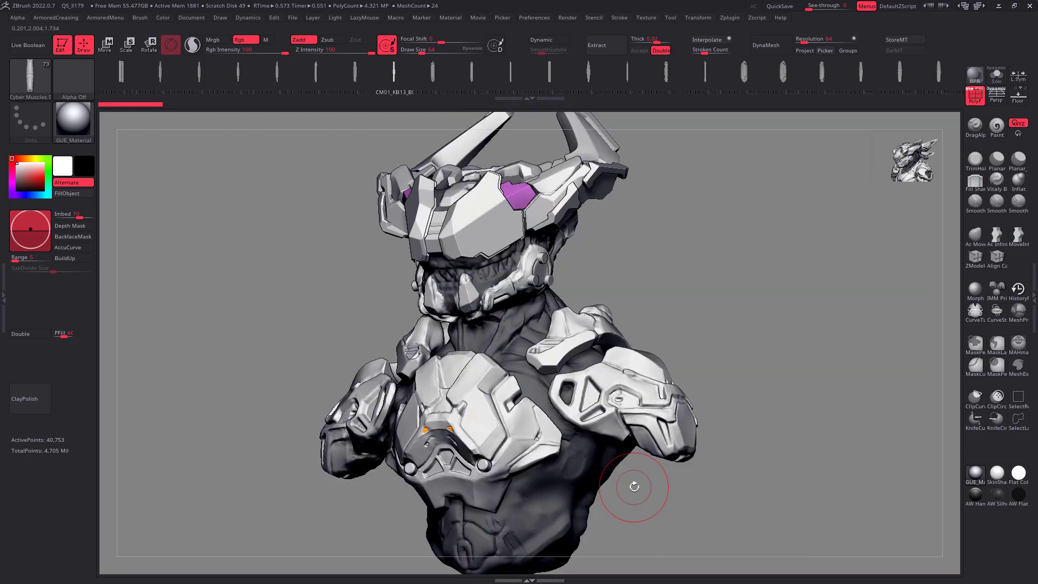
key(m)
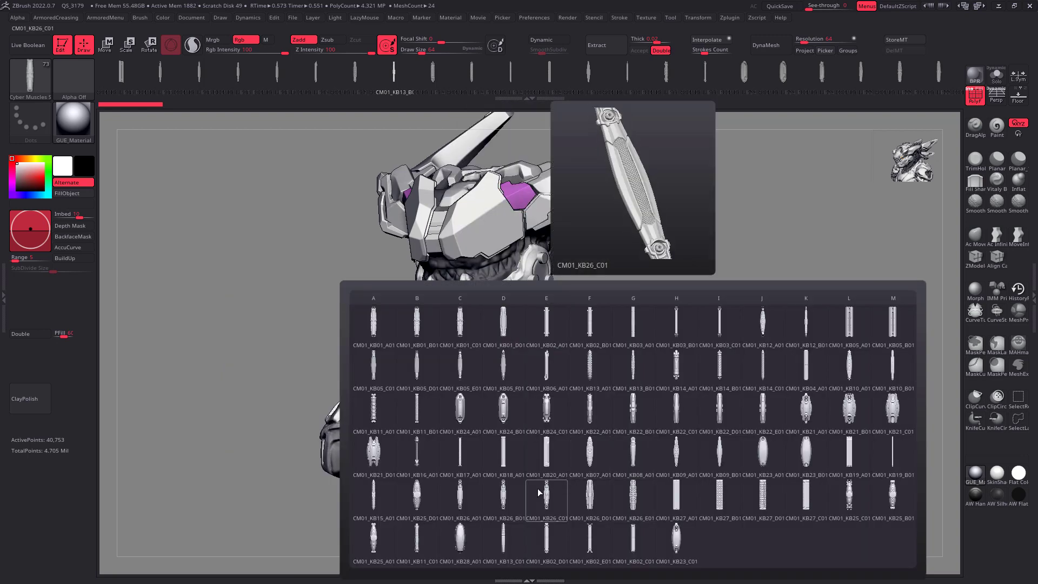
click(506, 499)
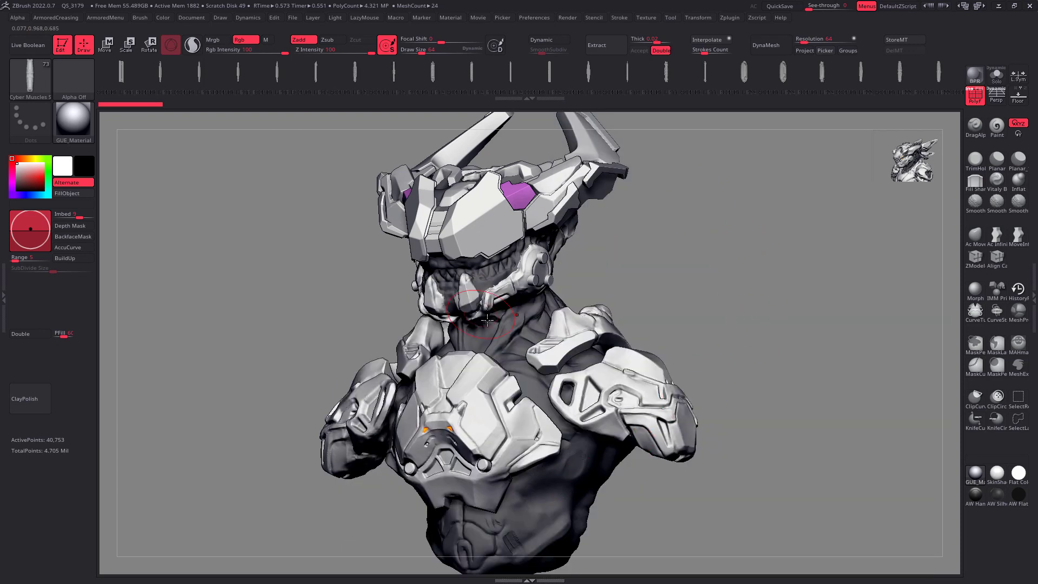
Make the body the active subtool and insert the muscle mesh symmetrically along both sides of the neck, from jaw to collarbone.
ctrl+right_drag(487, 320, 686, 213)
alt+right_drag(488, 350, 518, 324)
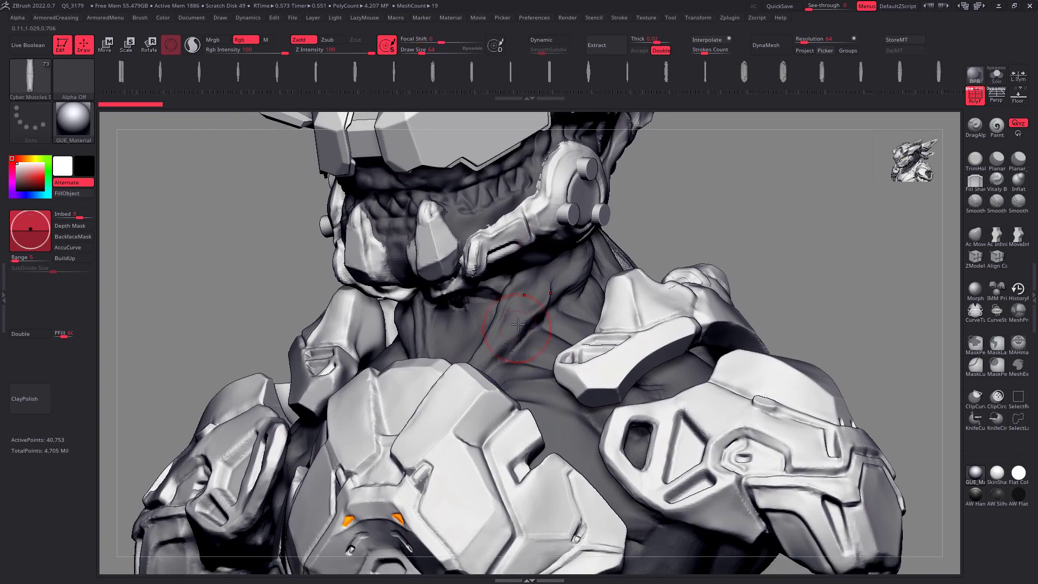
alt+click(504, 307)
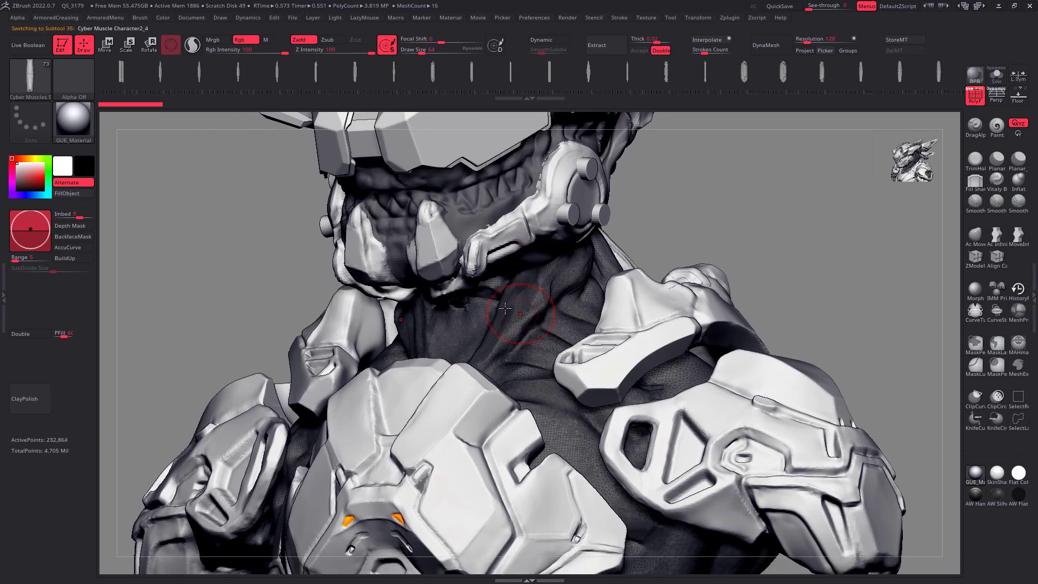
drag(511, 318, 461, 413)
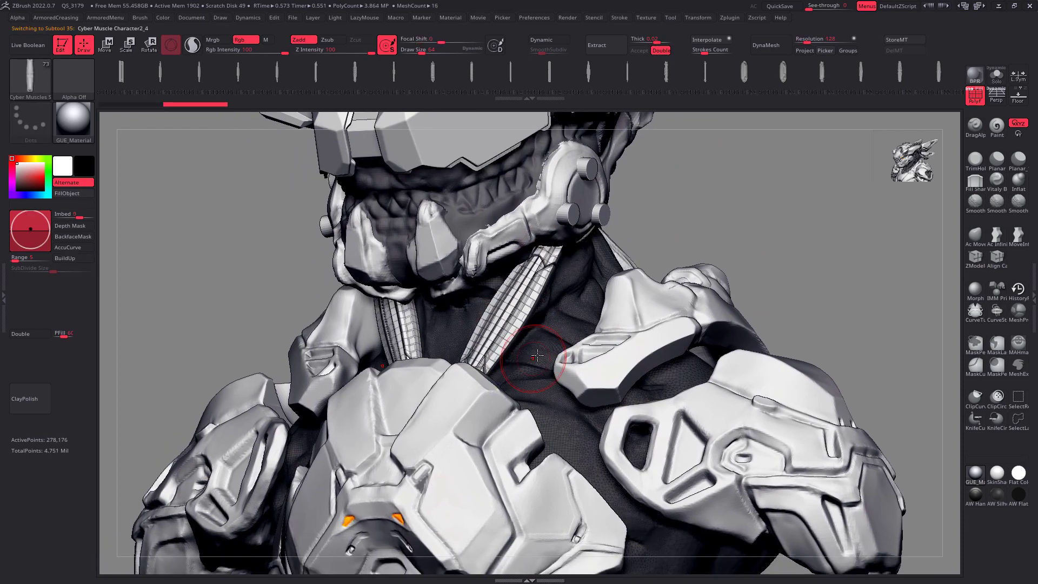
Isolate the body subtool, split the inserted neck muscles into their own subtool, and show the whole bust again.
mouse_move(584, 344)
right_down()
mouse_move(497, 355)
mouse_move(576, 359)
mouse_move(562, 357)
right_up()
key(alt+s)
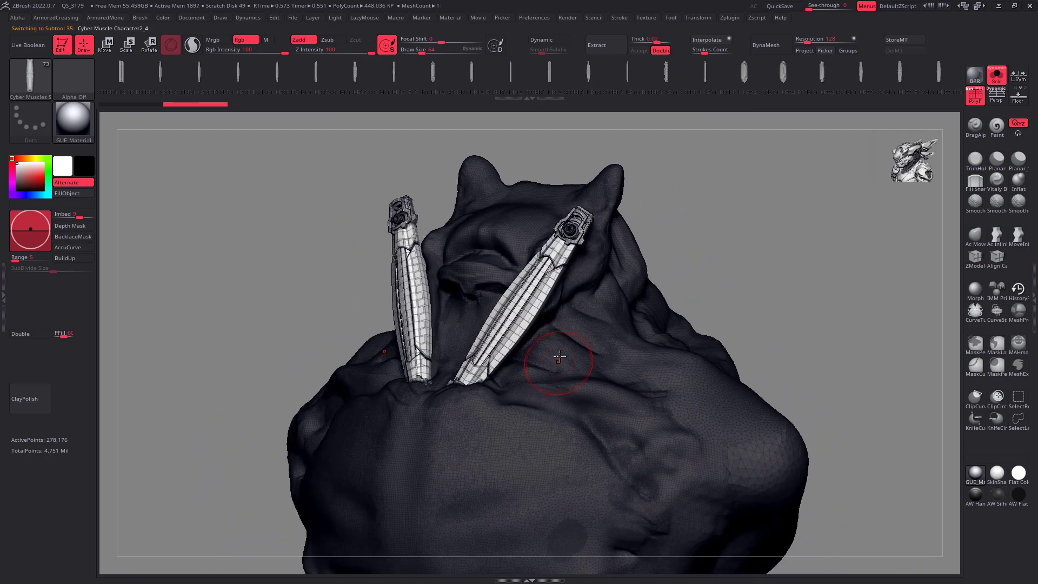
right_drag(575, 299, 591, 281)
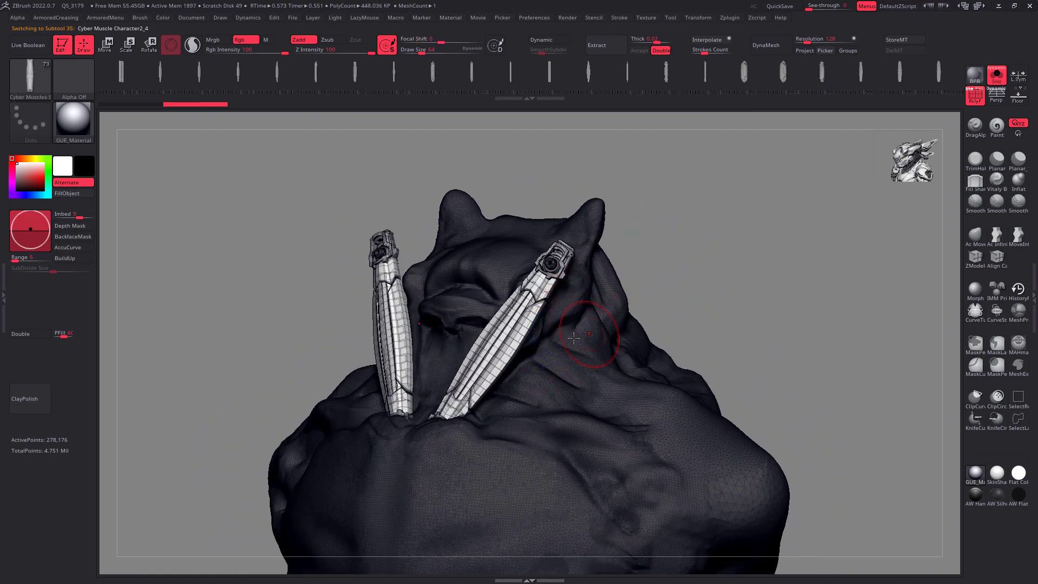
key(ctrl+s)
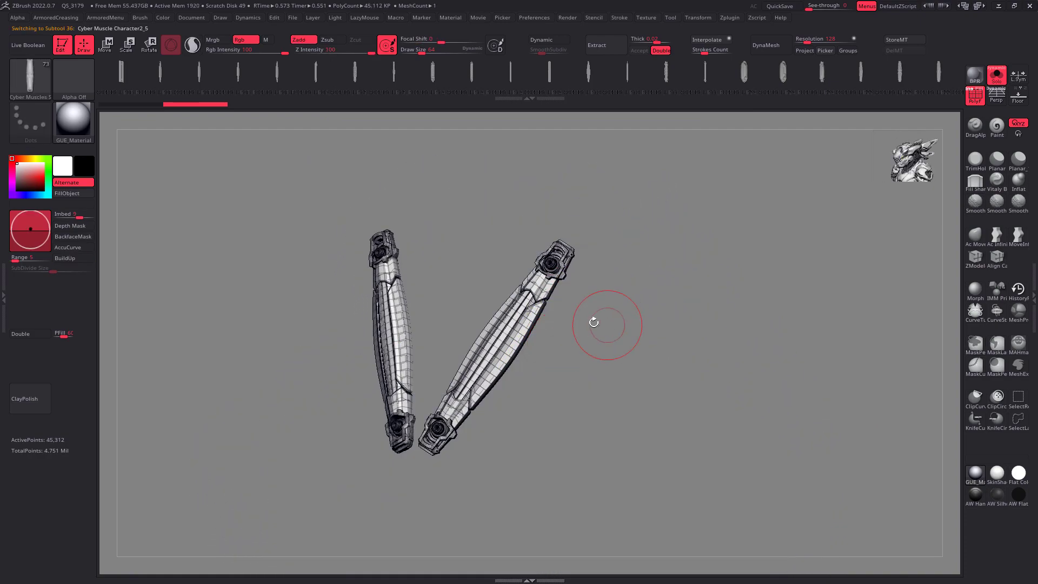
key(ctrl+s)
right_drag(581, 326, 544, 339)
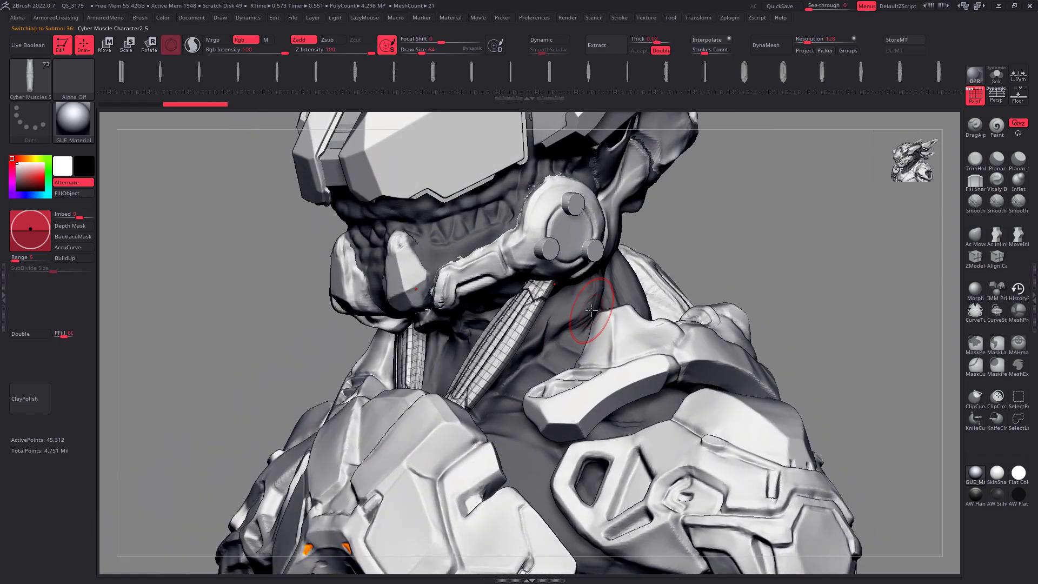
key(space)
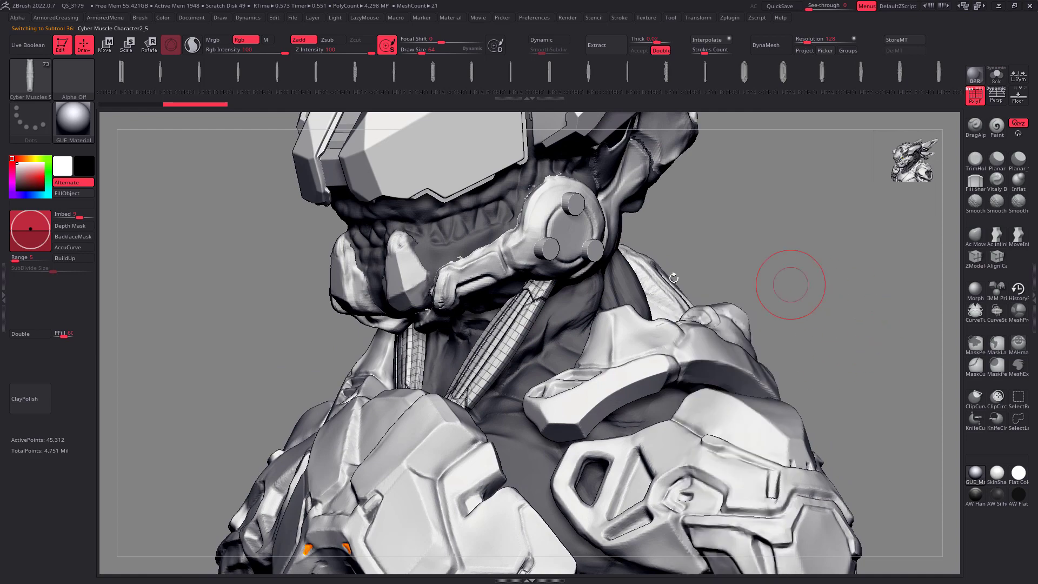
Move and rotate the neck muscle with the gizmo so it sits between the jaw and the collarbone.
ctrl+right_drag(514, 317, 544, 339)
key(w)
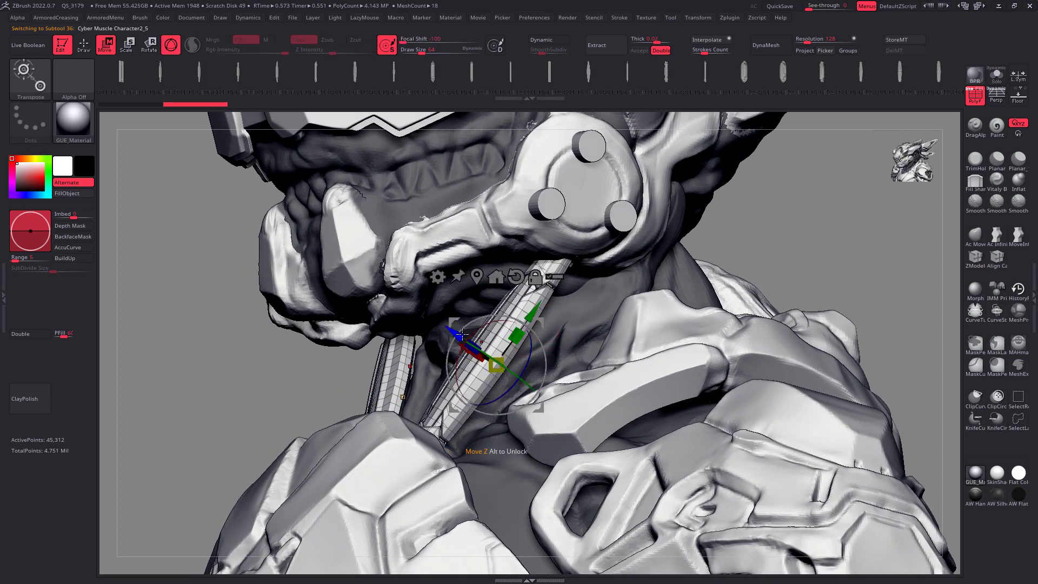
drag(462, 334, 482, 347)
right_drag(503, 367, 565, 385)
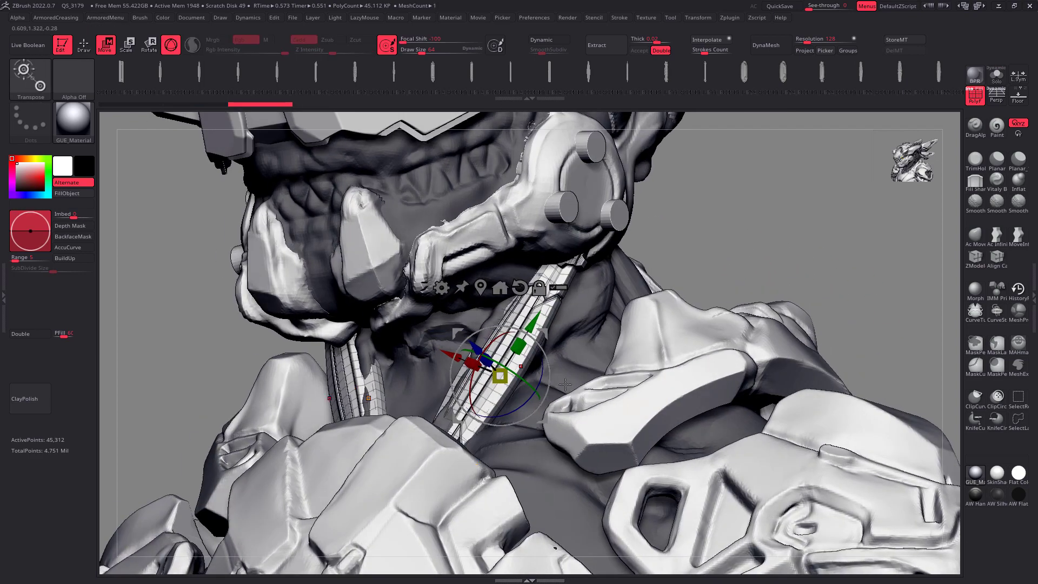
drag(549, 383, 544, 398)
right_drag(589, 389, 568, 397)
drag(545, 416, 567, 386)
right_drag(638, 381, 679, 341)
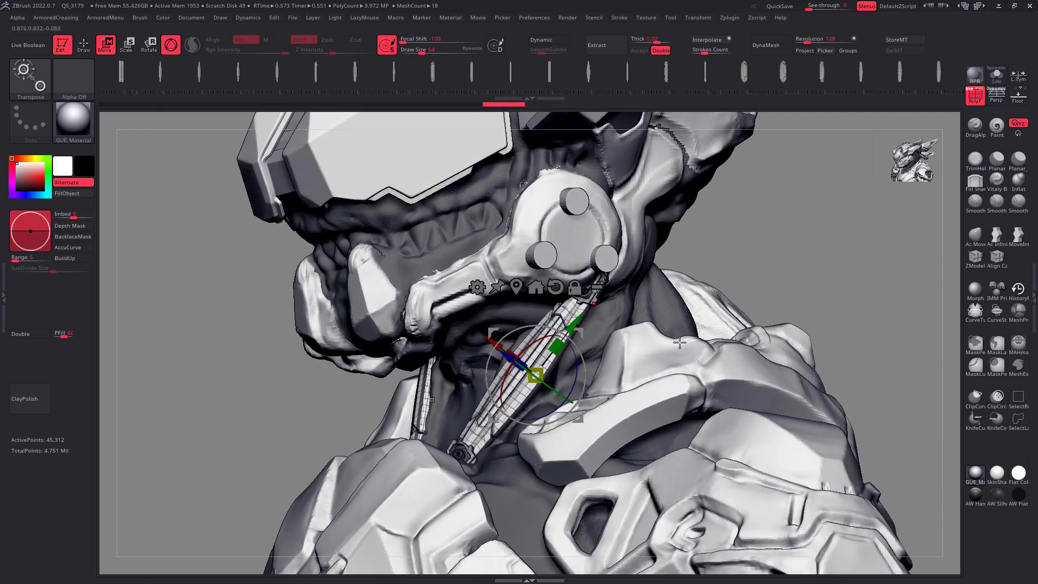
Apply a bend curve deformer to the neck muscle, lowering its upper end point and arching its middle along the neck.
click(477, 287)
click(602, 313)
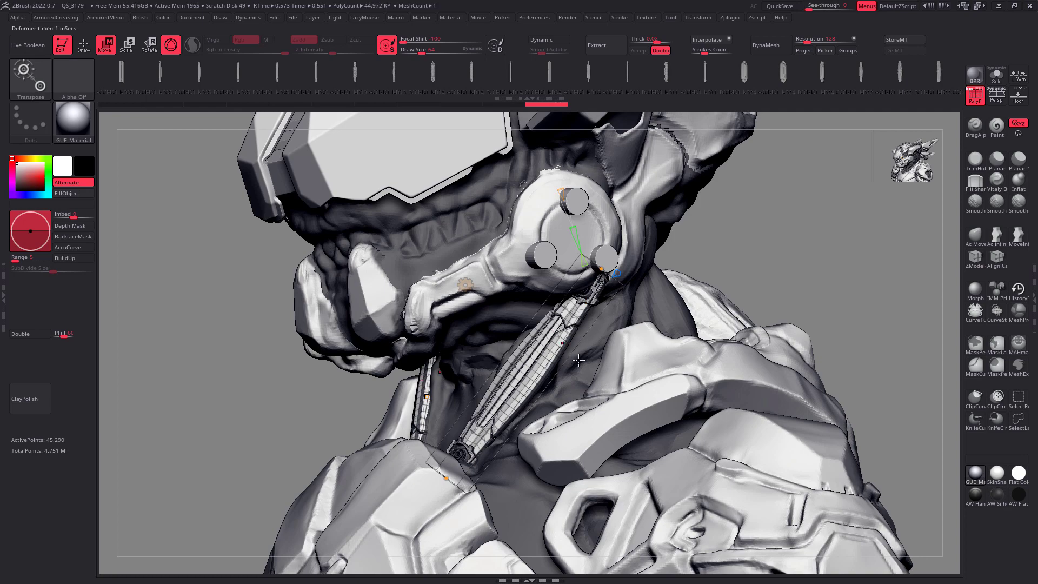
right_drag(566, 355, 622, 236)
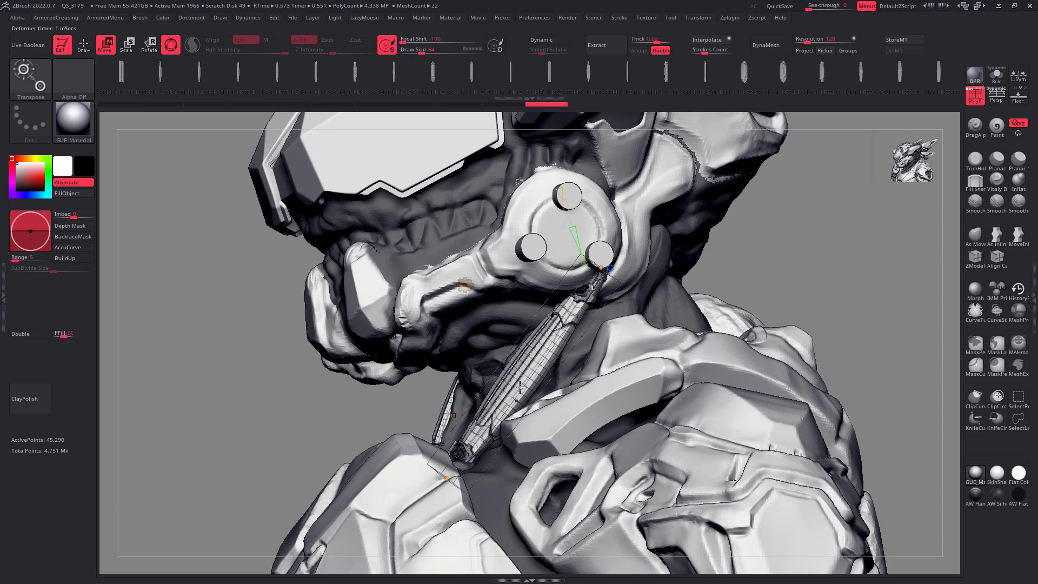
mouse_move(602, 268)
mouse_down()
mouse_move(643, 276)
mouse_move(579, 262)
mouse_move(589, 294)
mouse_move(605, 285)
mouse_up()
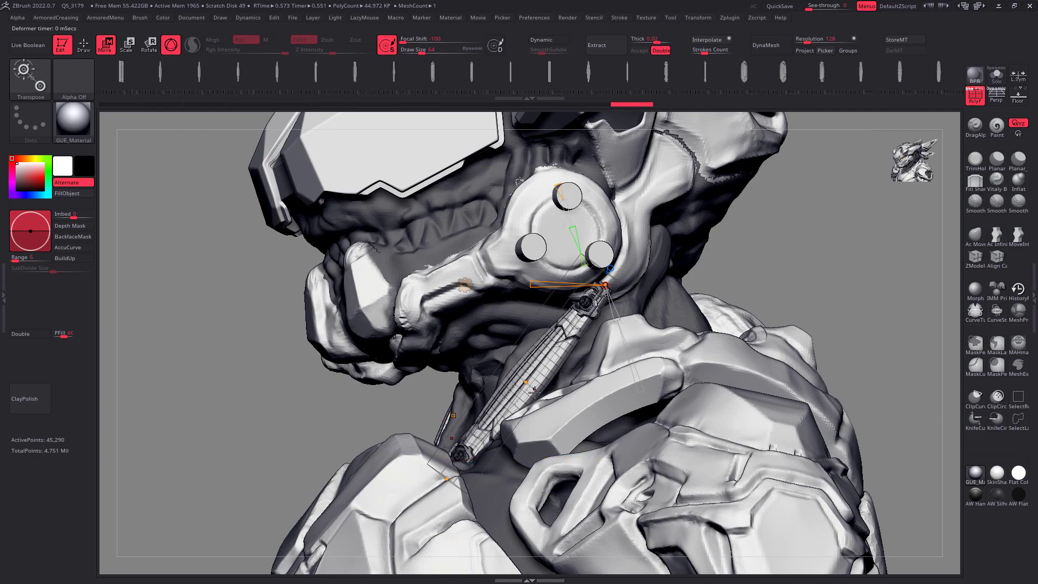
alt+right_drag(577, 408, 531, 358)
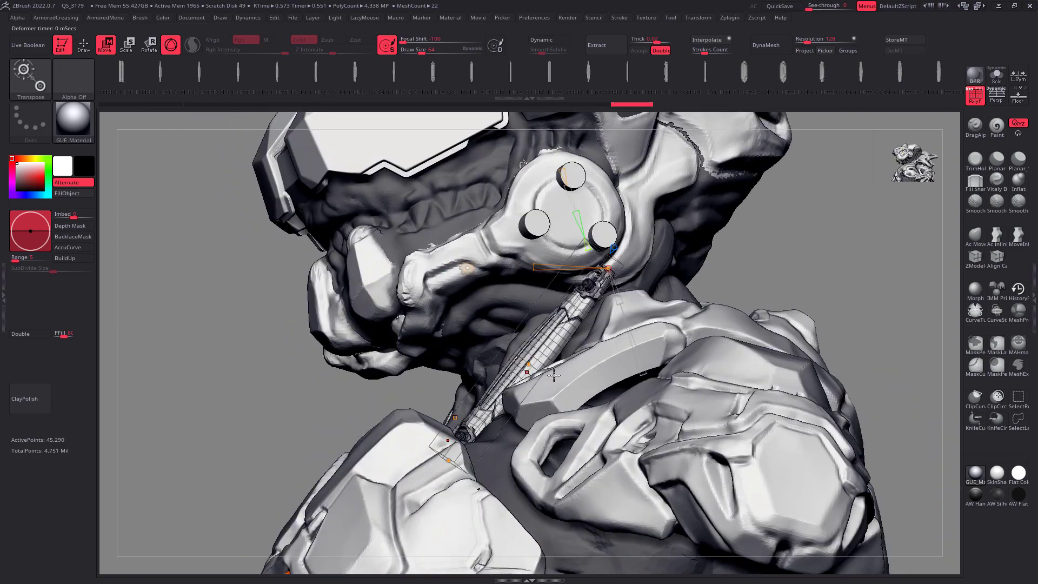
key(alt+shift+s)
drag(528, 362, 504, 346)
key(alt+shift+s)
Reposition the upper, middle and lower bend curve points so the muscle follows the neck from jaw to collarbone.
right_drag(577, 305, 614, 251)
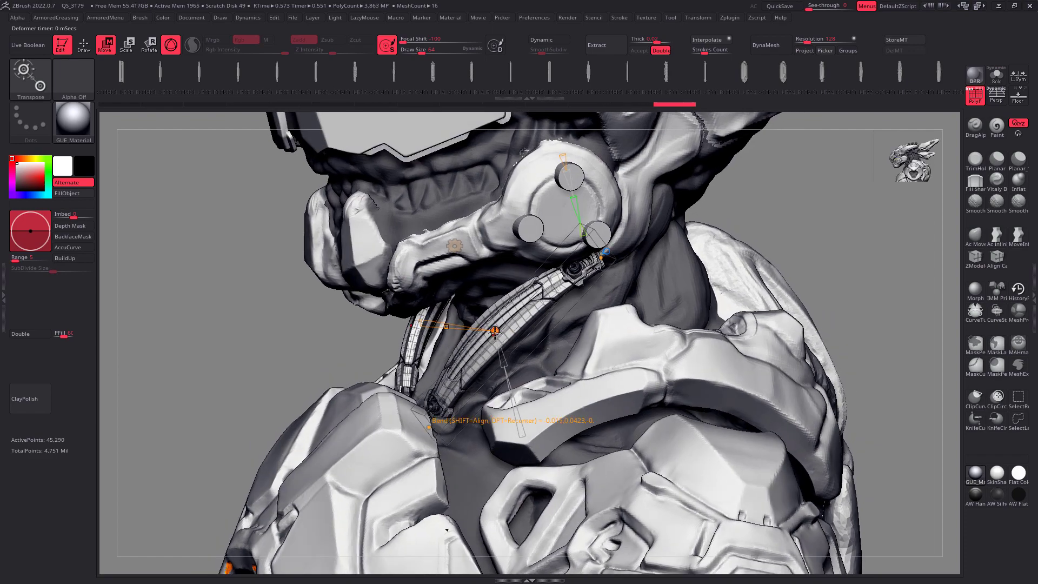
drag(601, 258, 609, 263)
right_drag(603, 278, 657, 278)
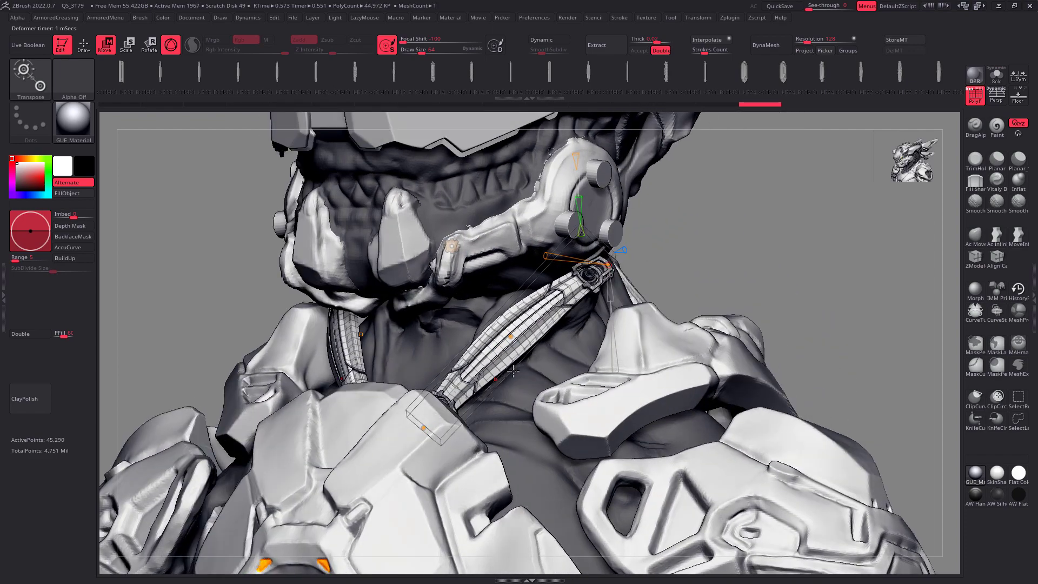
drag(512, 337, 515, 341)
right_drag(556, 330, 516, 373)
drag(438, 411, 434, 402)
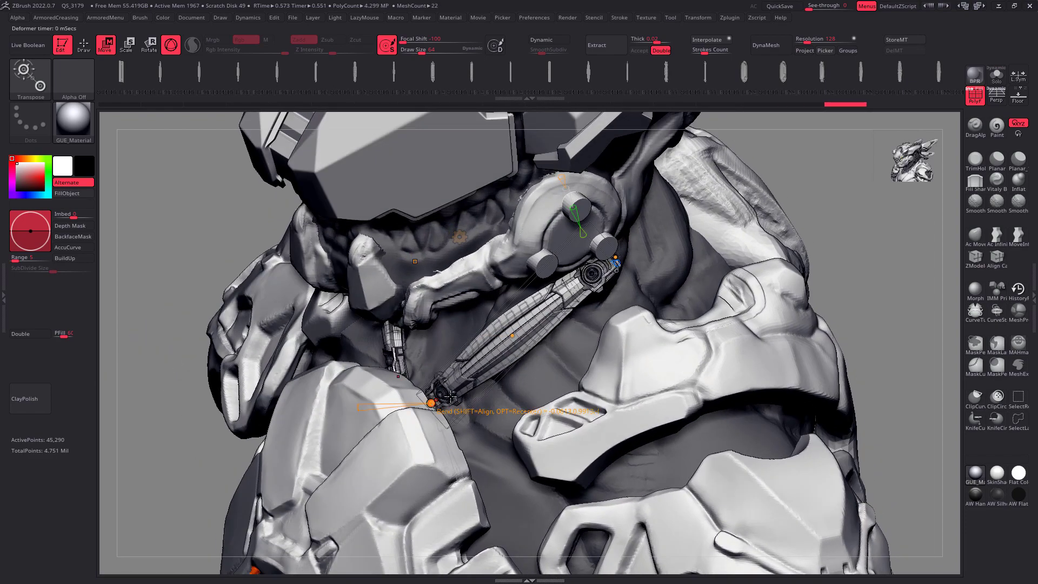
right_drag(574, 379, 573, 327)
right_drag(621, 283, 567, 287)
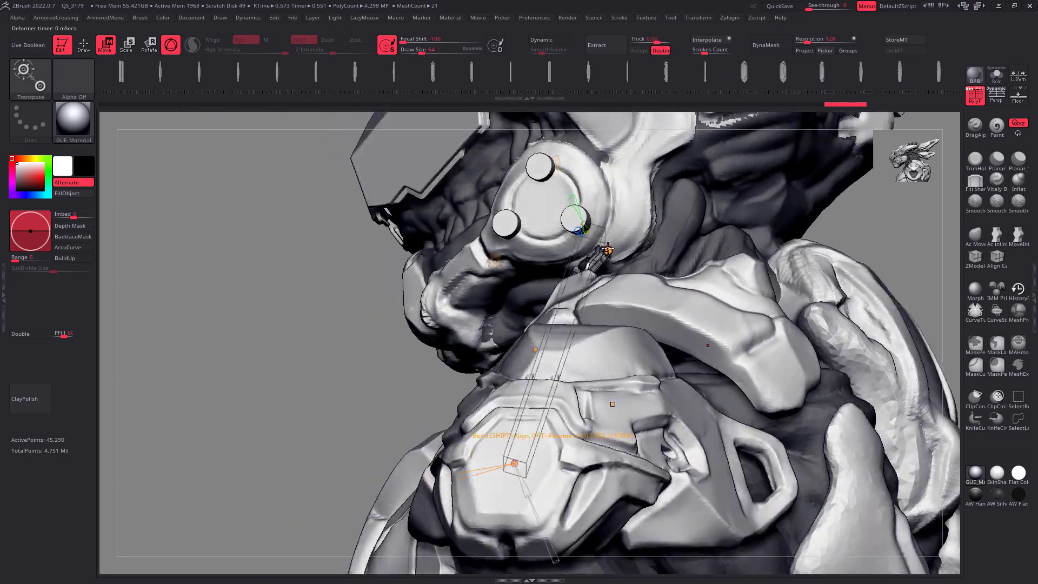
drag(609, 250, 628, 270)
right_drag(644, 267, 595, 277)
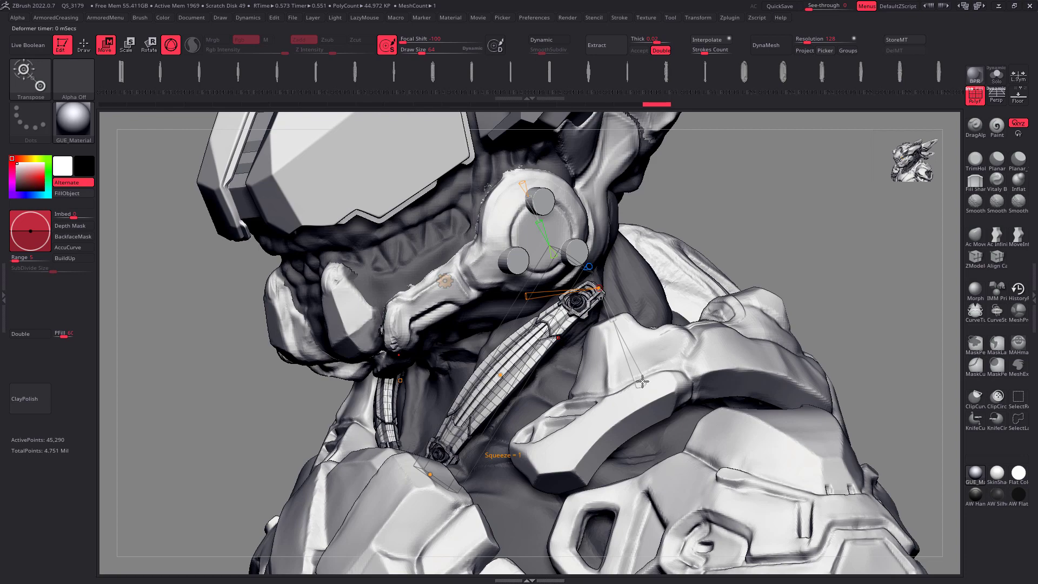
Adjust the squeeze and other shape controls at the bend curve's upper end to refine the joint below the jaw.
mouse_move(527, 296)
mouse_down()
mouse_move(587, 302)
mouse_move(630, 344)
mouse_up()
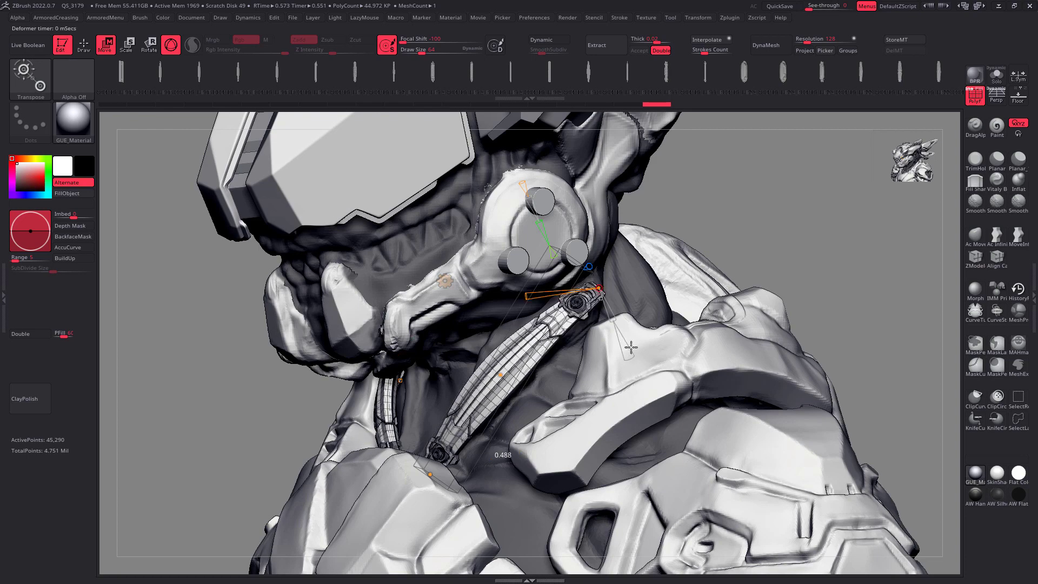
right_drag(630, 344, 518, 324)
mouse_move(482, 300)
mouse_down()
mouse_move(540, 310)
mouse_move(584, 338)
mouse_up()
right_drag(584, 338, 573, 319)
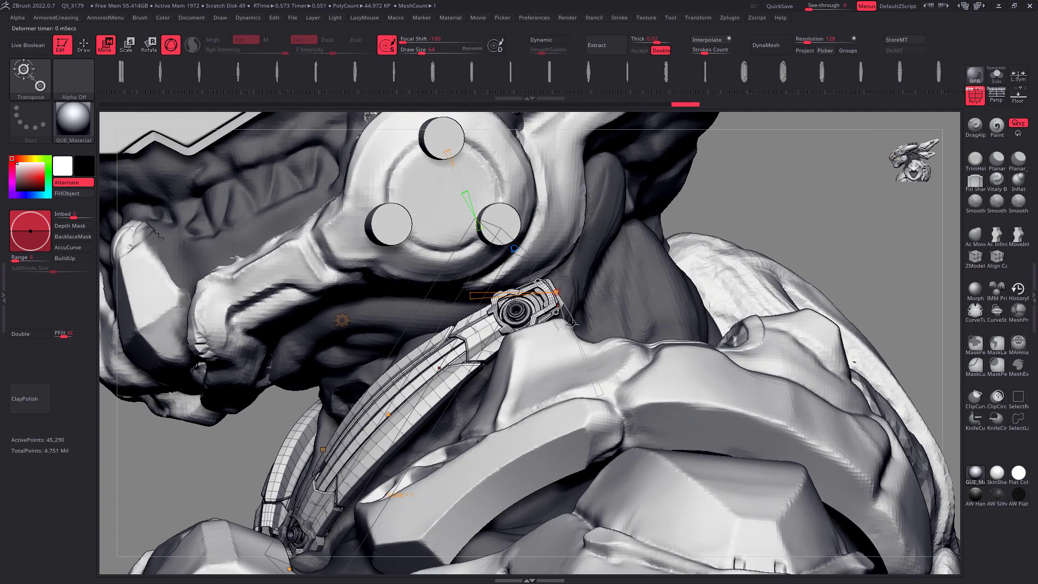
drag(572, 323, 577, 326)
drag(595, 338, 625, 287)
ctrl+right_drag(582, 293, 562, 283)
right_drag(526, 312, 573, 308)
drag(467, 296, 463, 295)
Adjust the bend curve's lower end control at the collarbone and add more curve points along the muscle.
alt+right_drag(472, 433, 551, 357)
click(392, 451)
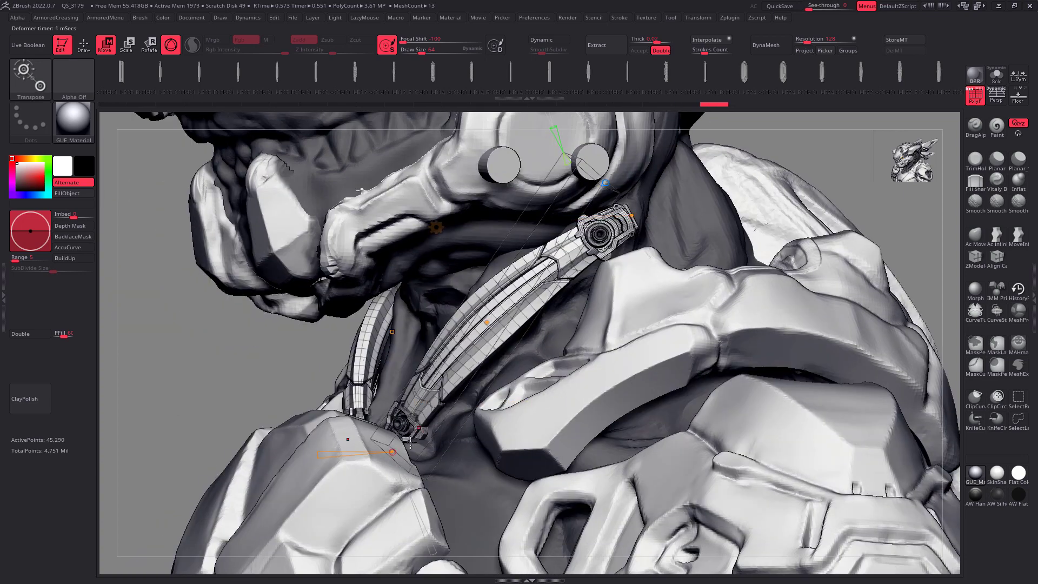
right_drag(460, 448, 464, 456)
drag(314, 454, 312, 453)
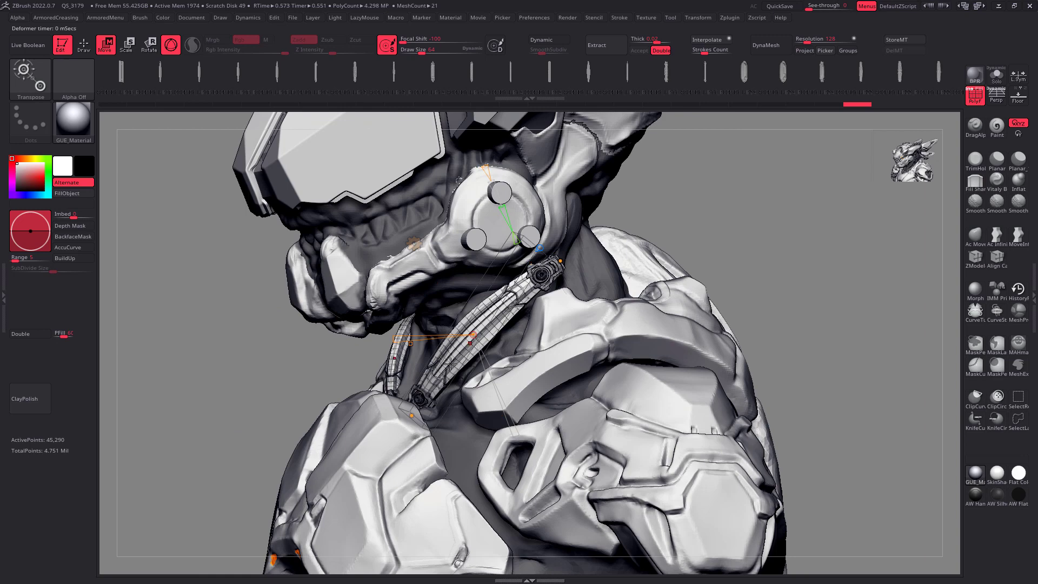
alt+right_drag(579, 237, 567, 197)
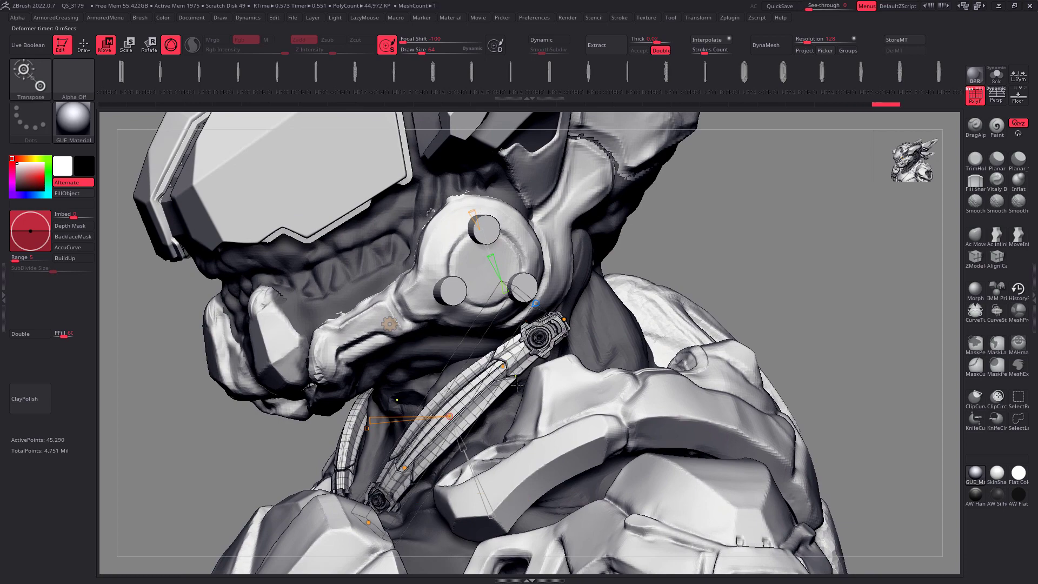
alt+right_drag(517, 385, 568, 327)
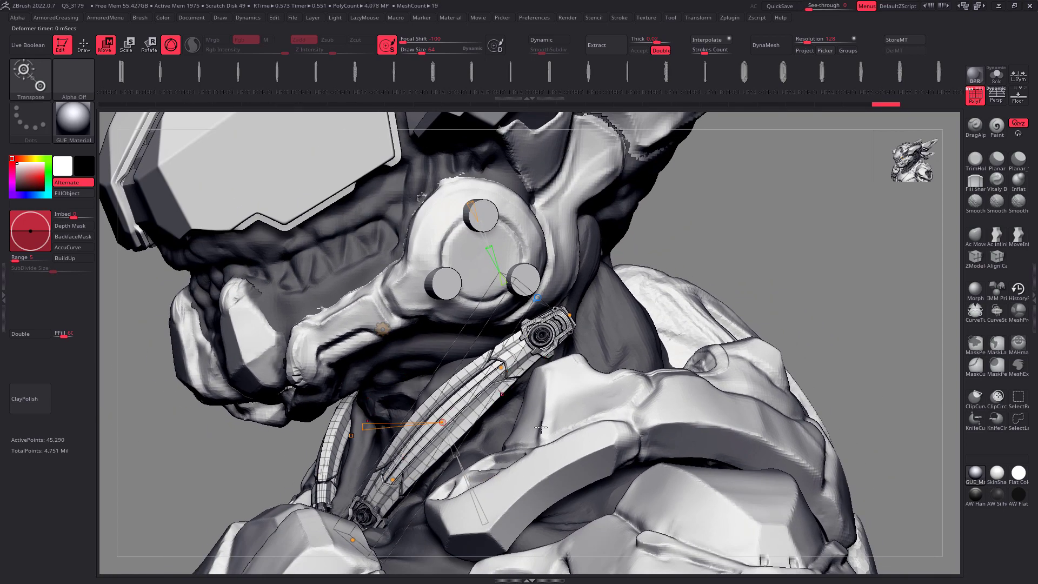
alt+right_drag(540, 427, 487, 357)
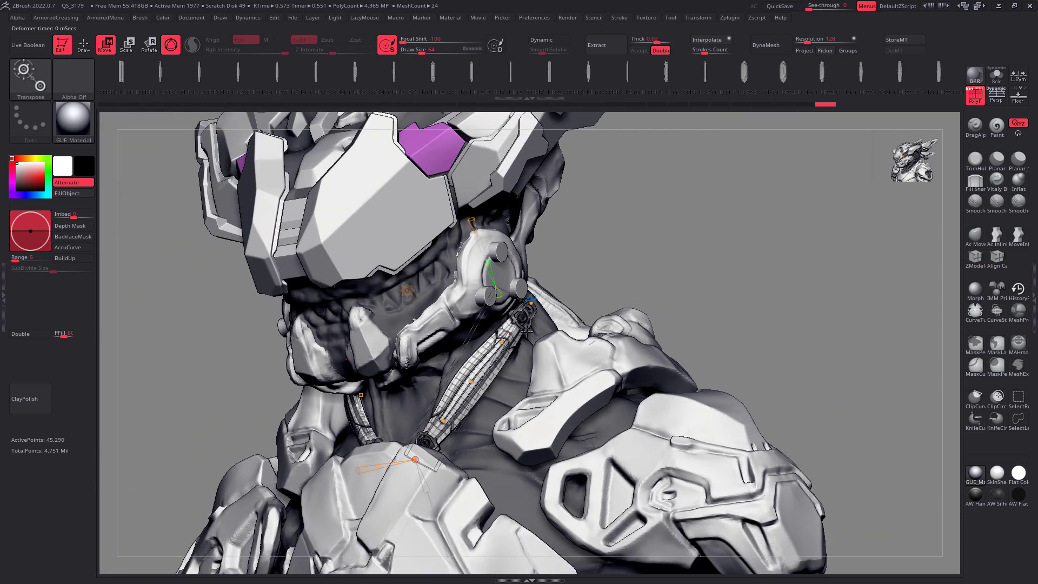
Switch to the Move brush with a draw size of about 161 and pull the muscle's upper joint toward the jaw.
key(q)
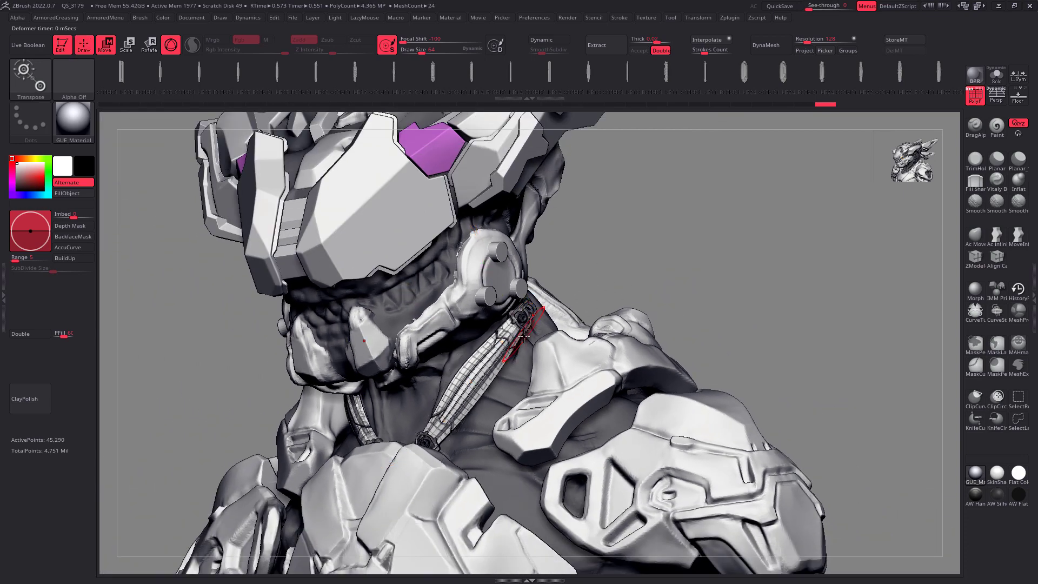
key(b)
key(m)
key(v)
key(s)
drag(513, 332, 522, 334)
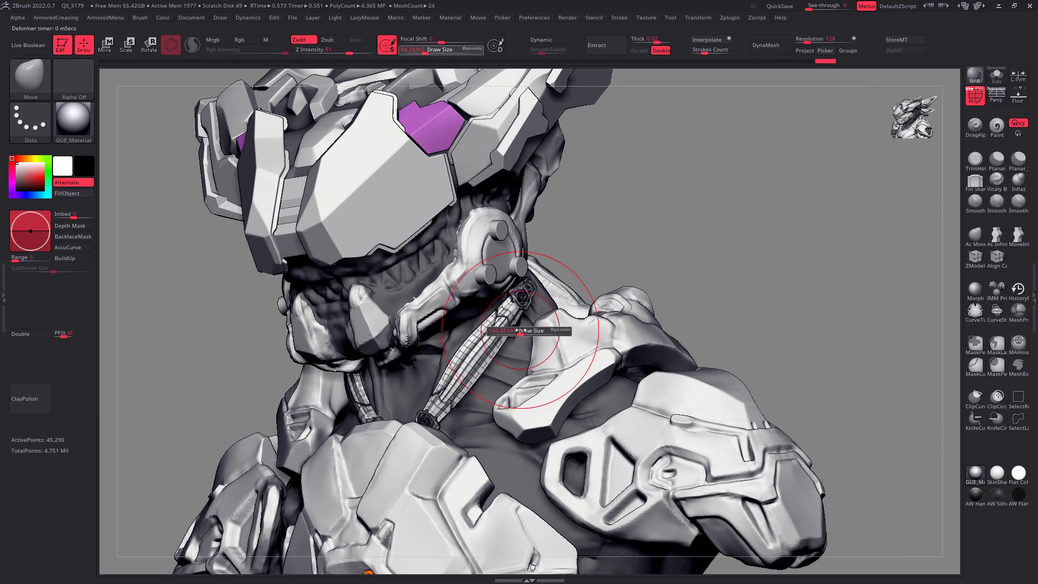
ctrl+right_drag(522, 323, 514, 338)
drag(505, 297, 542, 268)
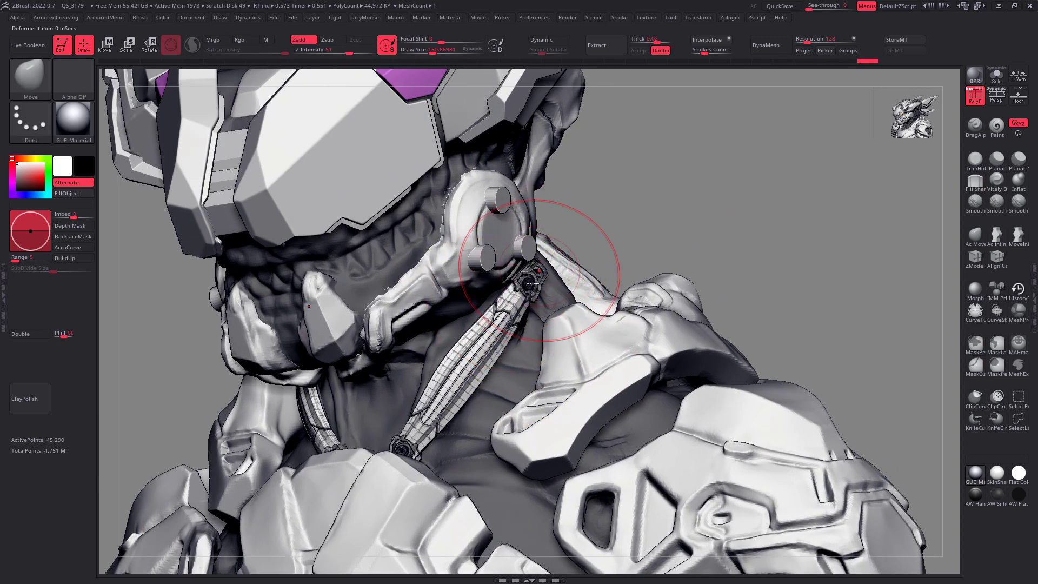
Reduce the Move brush's draw size to about 130 and nudge the muscle's middle and its lower end at the collarbone.
key(s)
drag(520, 333, 517, 333)
drag(441, 362, 448, 358)
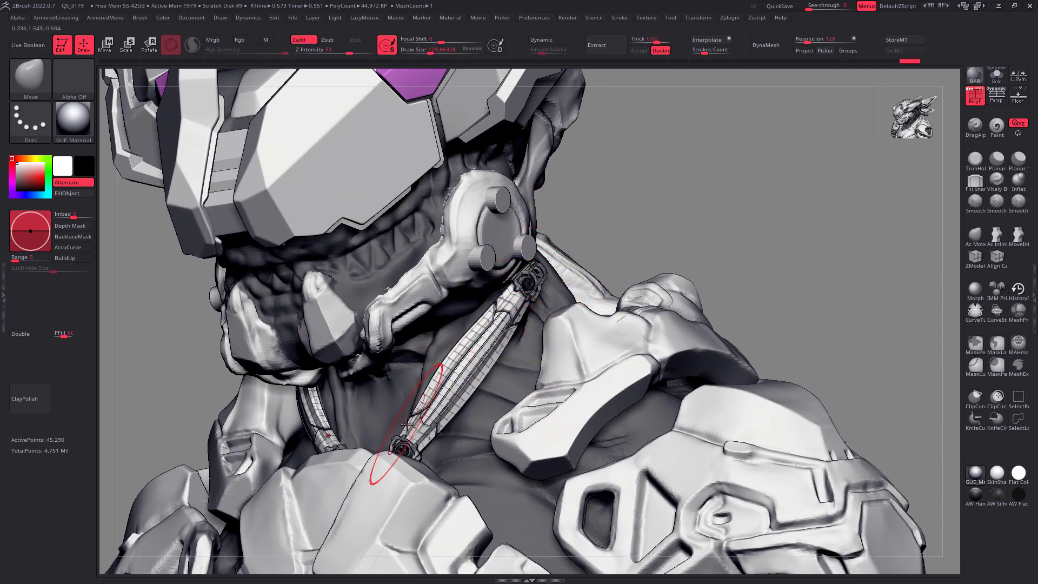
drag(407, 424, 403, 430)
right_drag(455, 439, 427, 443)
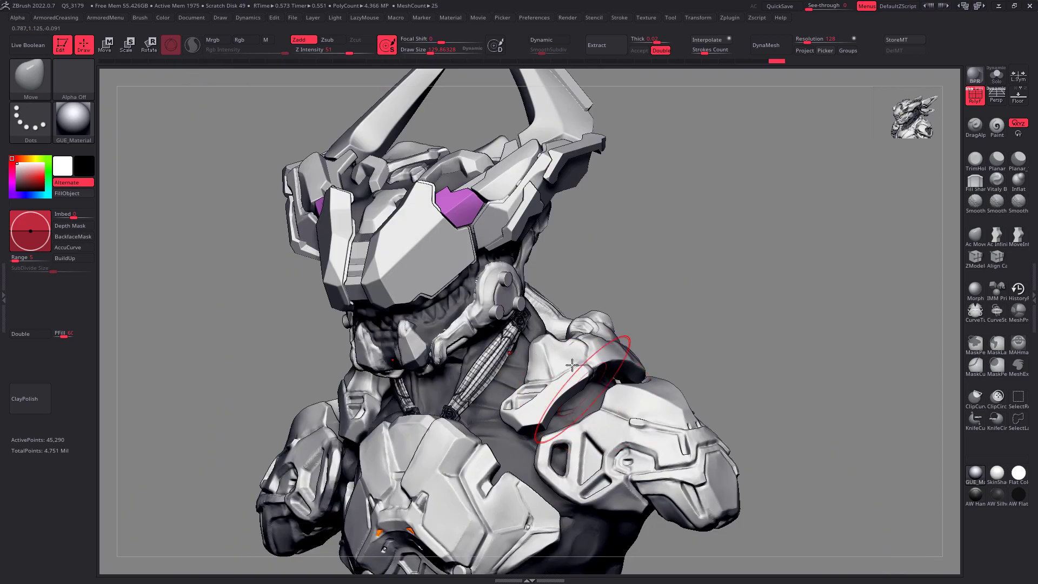
Examine the muscle's upper joint up close with the draw size reduced to about 69, and return to the whole bust.
key(shift)
right_drag(522, 361, 587, 578)
ctrl+right_drag(427, 309, 425, 292)
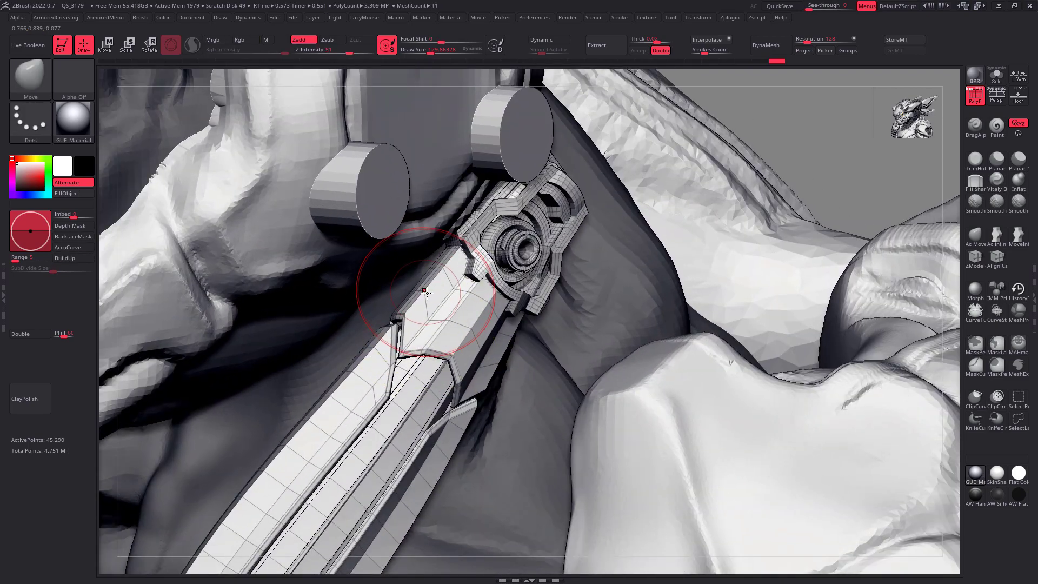
key(bracketleft)
key(bracketleft)
key(bracketleft)
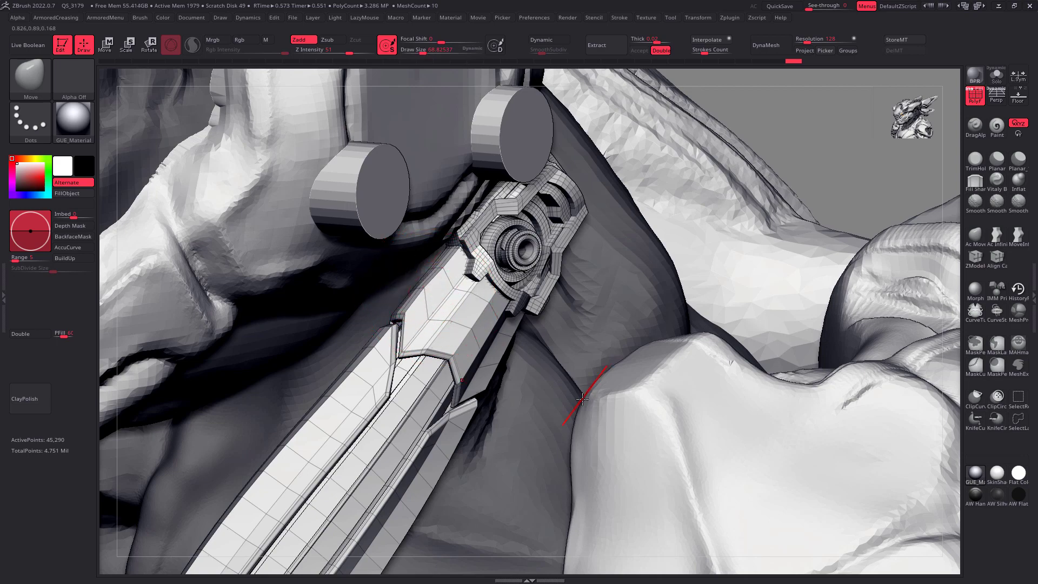
ctrl+right_drag(582, 399, 590, 232)
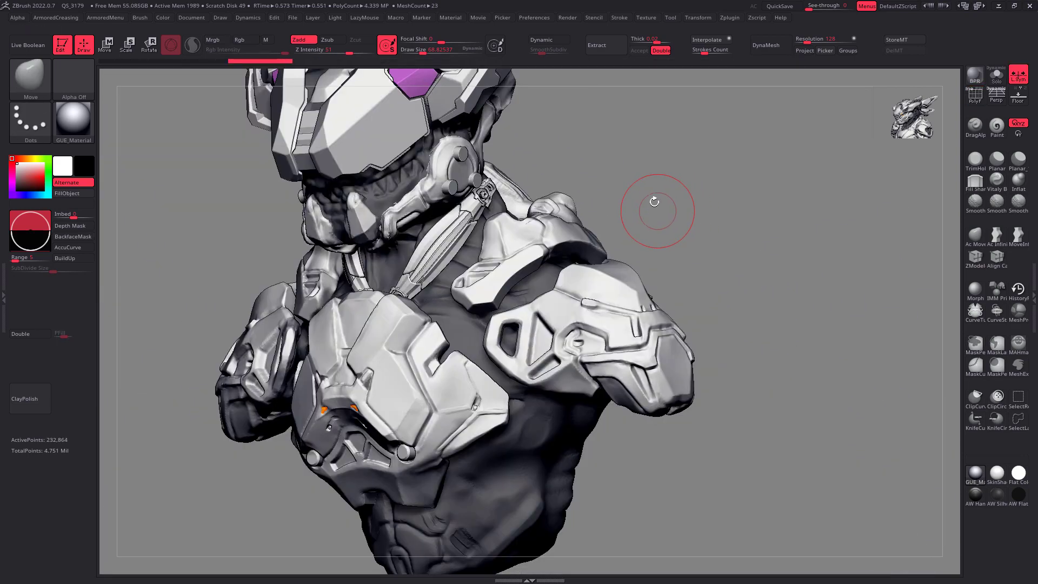
Choose the Cyber Muscles Curved insert mesh brush and pick its CM01_KB05_B01 muscle.
key(b)
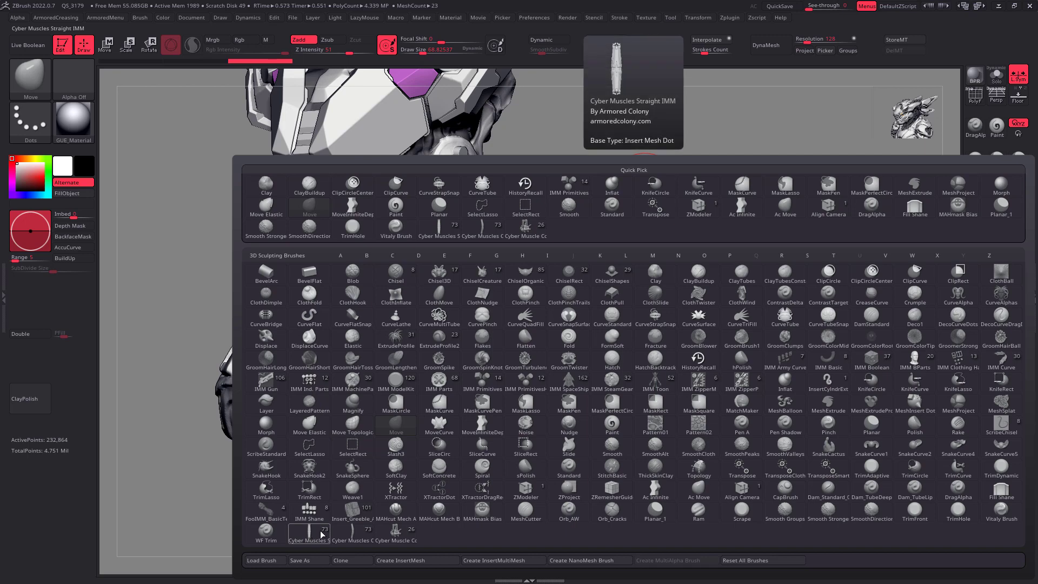
click(344, 535)
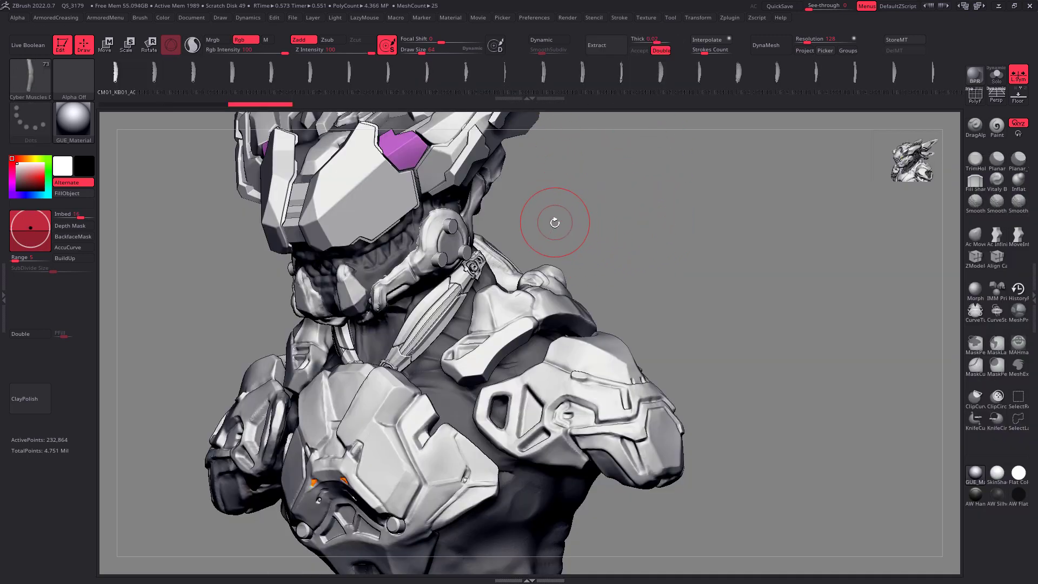
key(m)
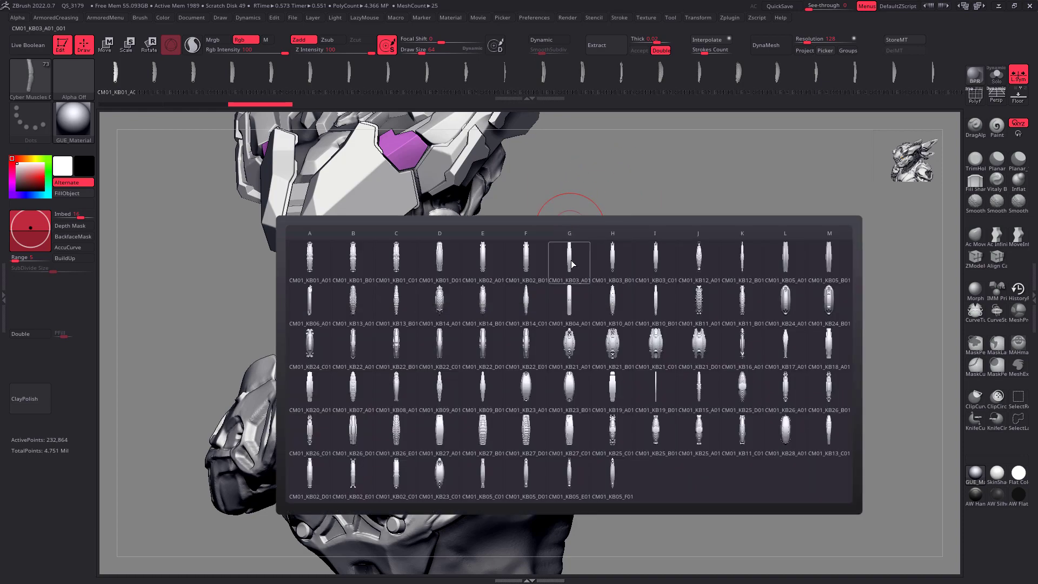
click(837, 259)
Isolate the body, insert the curved muscle symmetrically across both sides of the upper chest, and check its depth from several angles.
alt+right_drag(495, 398, 478, 328)
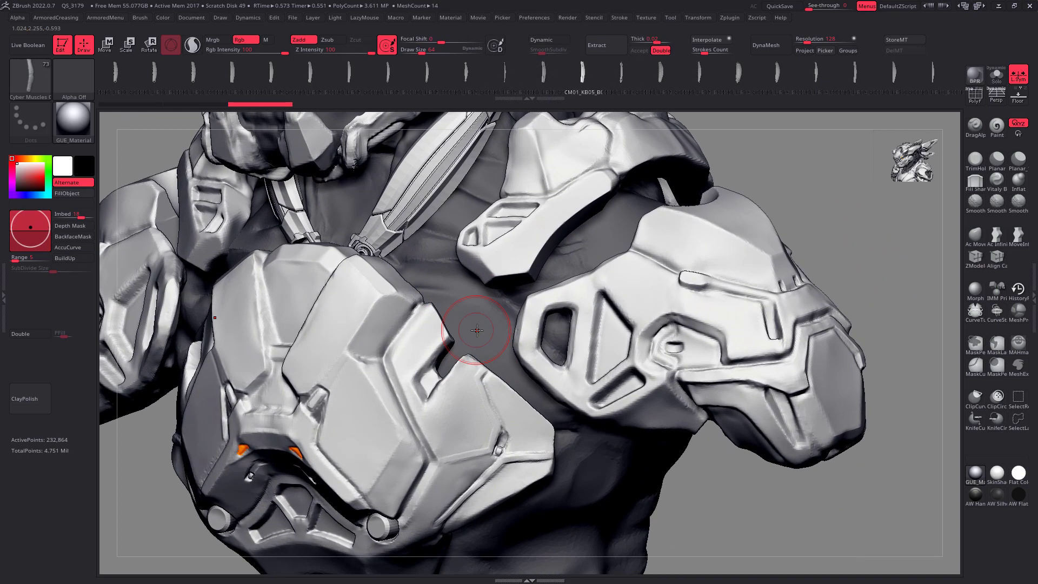
key(alt+s)
key(alt+s)
drag(472, 308, 550, 317)
shift+right_drag(563, 321, 573, 322)
key(alt+s)
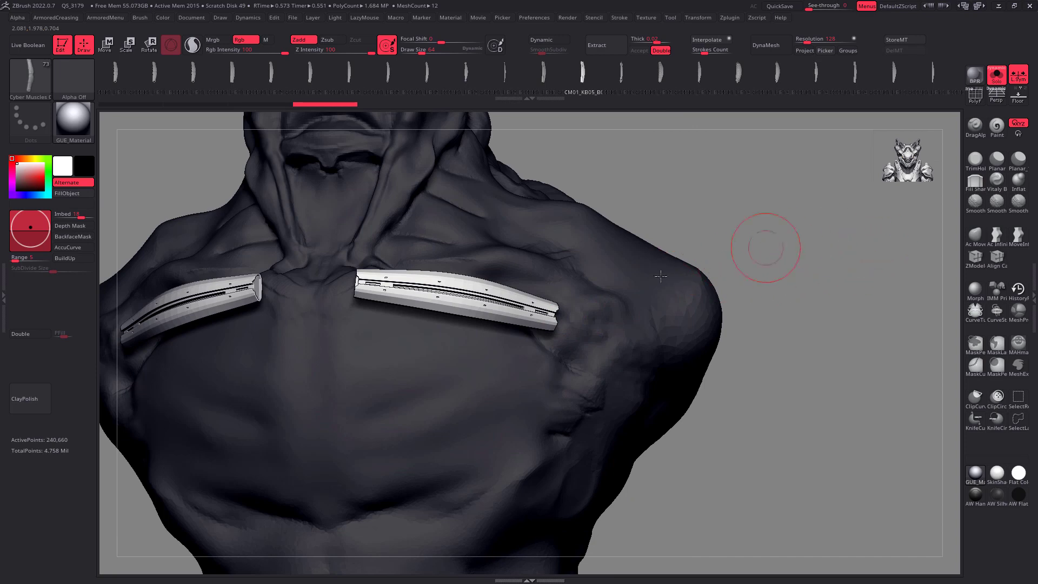
right_drag(660, 276, 587, 335)
right_drag(737, 268, 739, 279)
key(space)
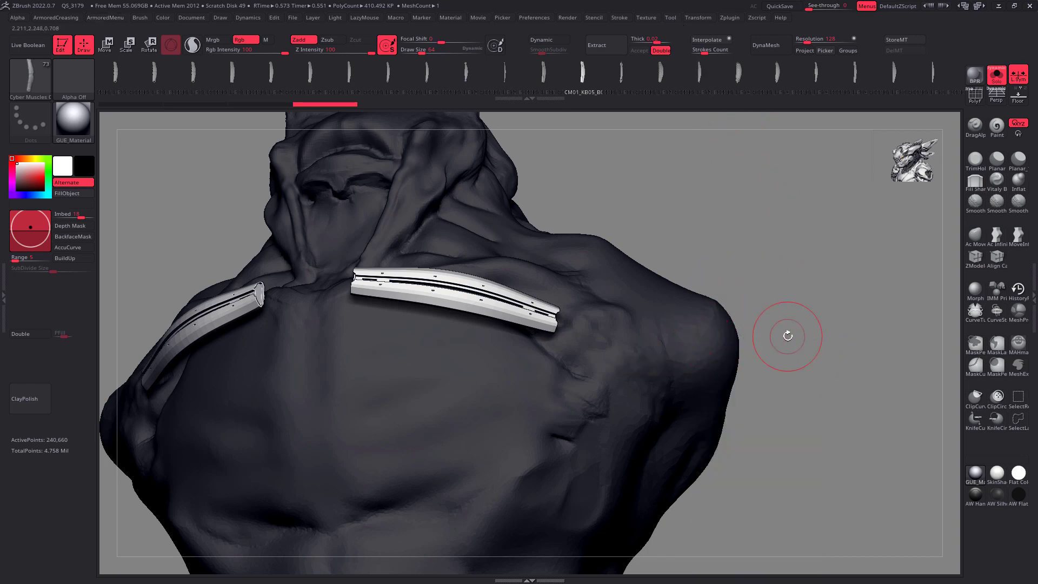
right_drag(671, 336, 419, 348)
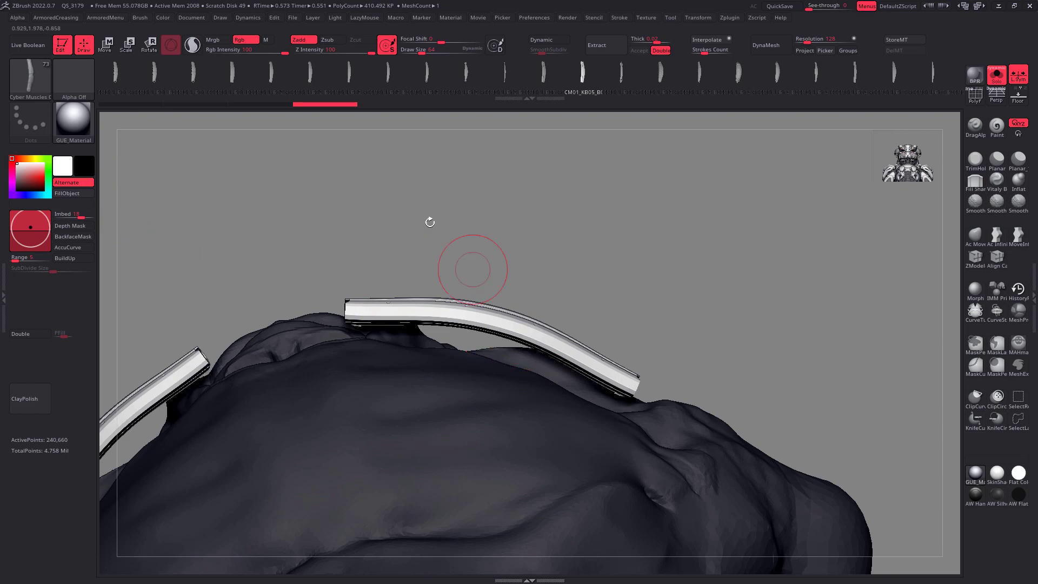
Replace the chest muscles by undoing their insertion and inserting them again with the brush's Imbed set to 2.
click(139, 18)
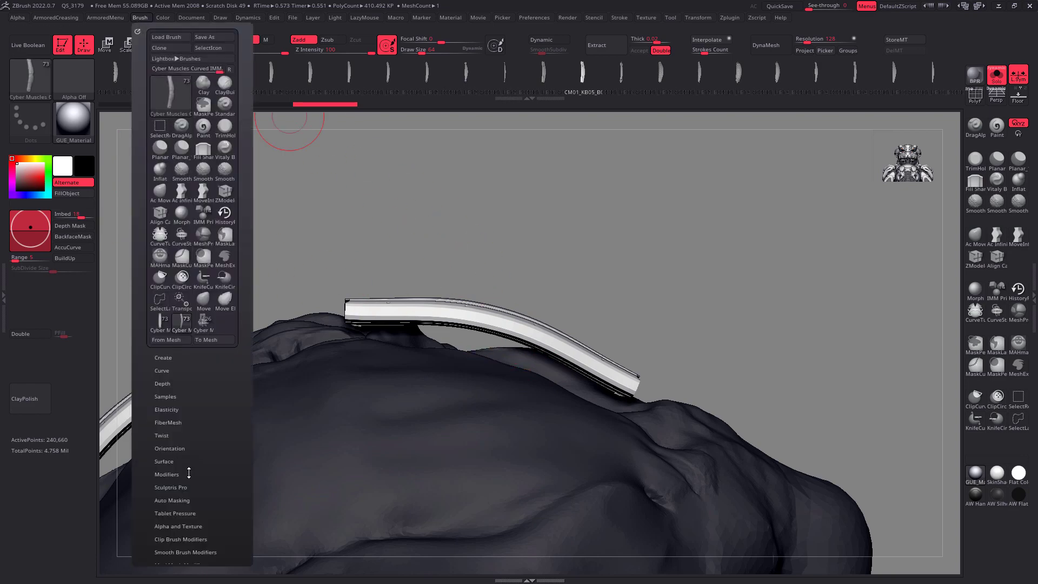
mouse_move(189, 469)
mouse_down()
mouse_move(204, 414)
mouse_move(196, 366)
mouse_up()
click(177, 296)
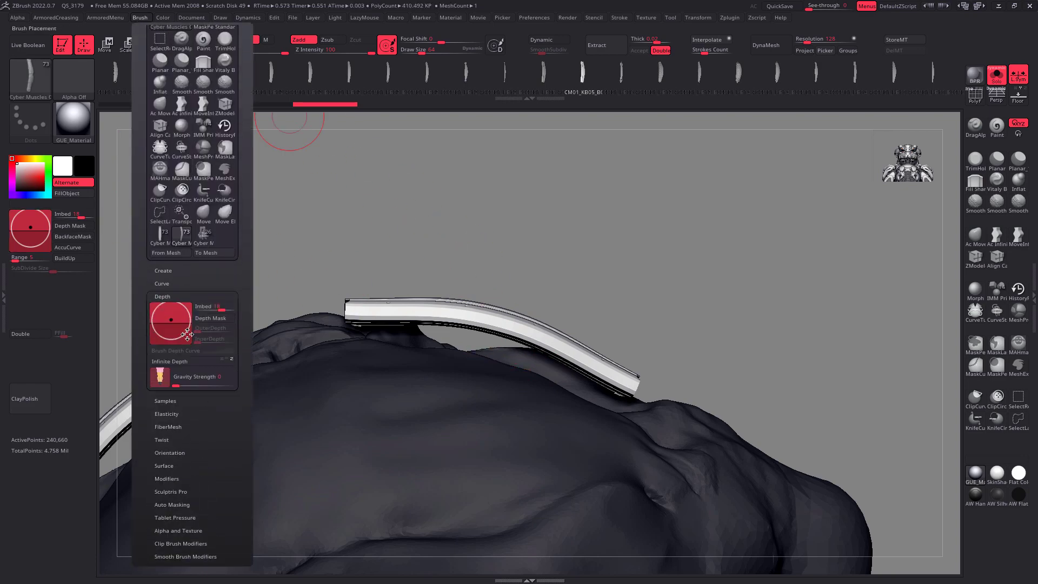
key(ctrl+z)
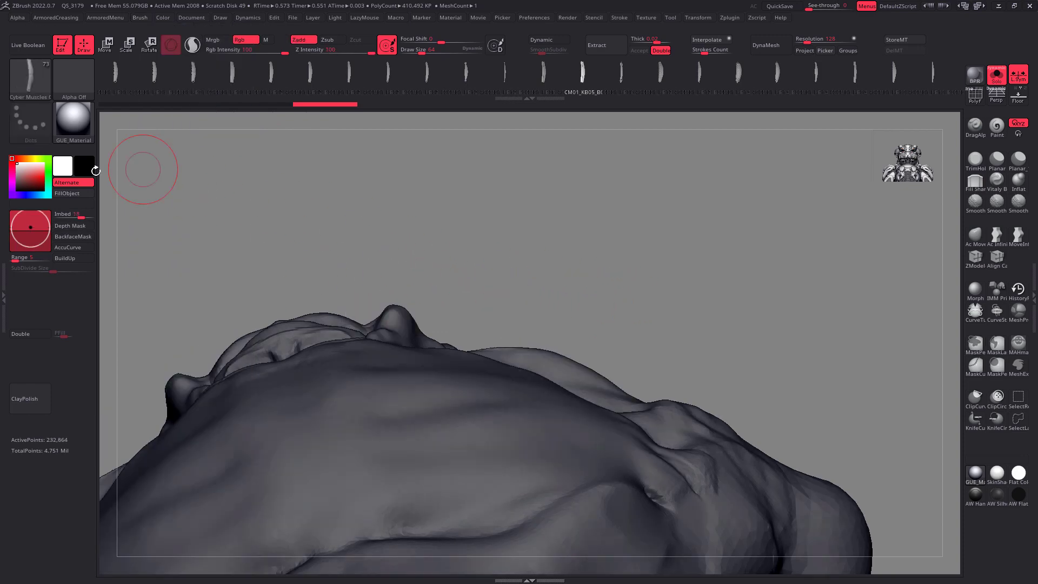
right_drag(429, 317, 469, 481)
key(alt+s)
right_drag(489, 291, 516, 315)
key(ctrl+shift+z)
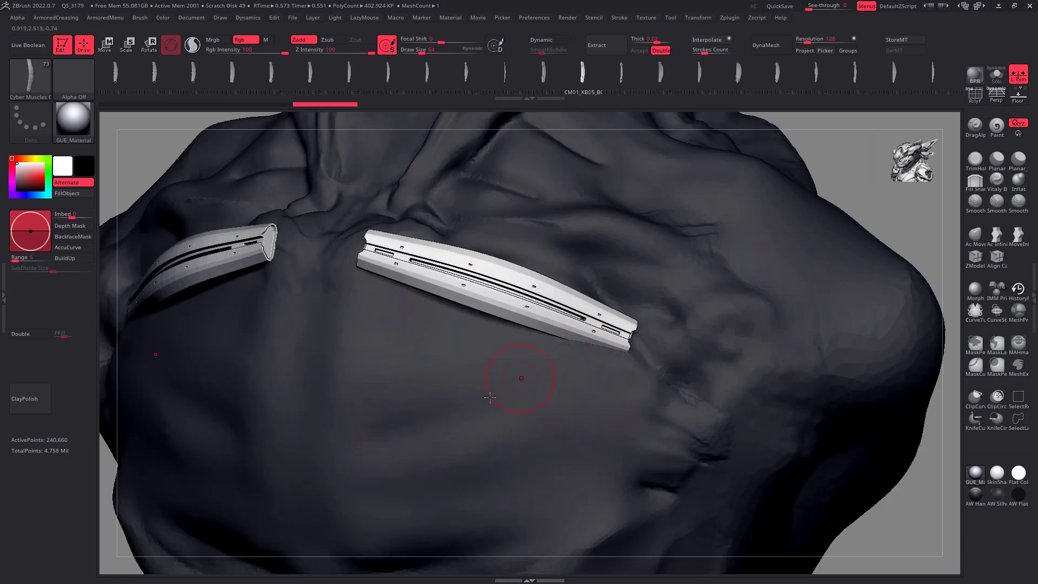
Duplicate the upper chest muscle and move and rotate the copy into place directly below the original.
right_drag(489, 397, 535, 377)
key(alt+s)
key(w)
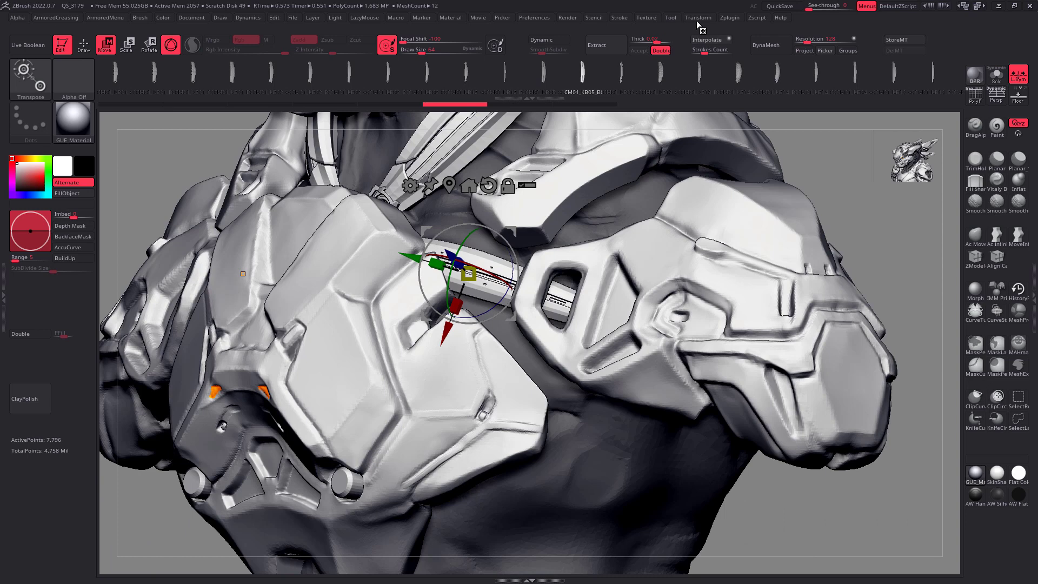
click(674, 18)
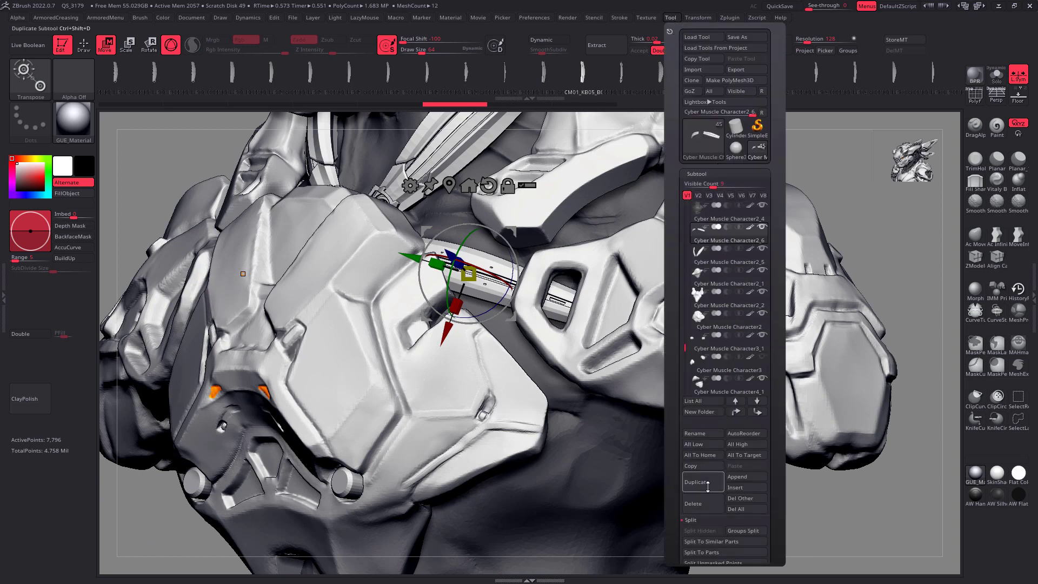
click(703, 482)
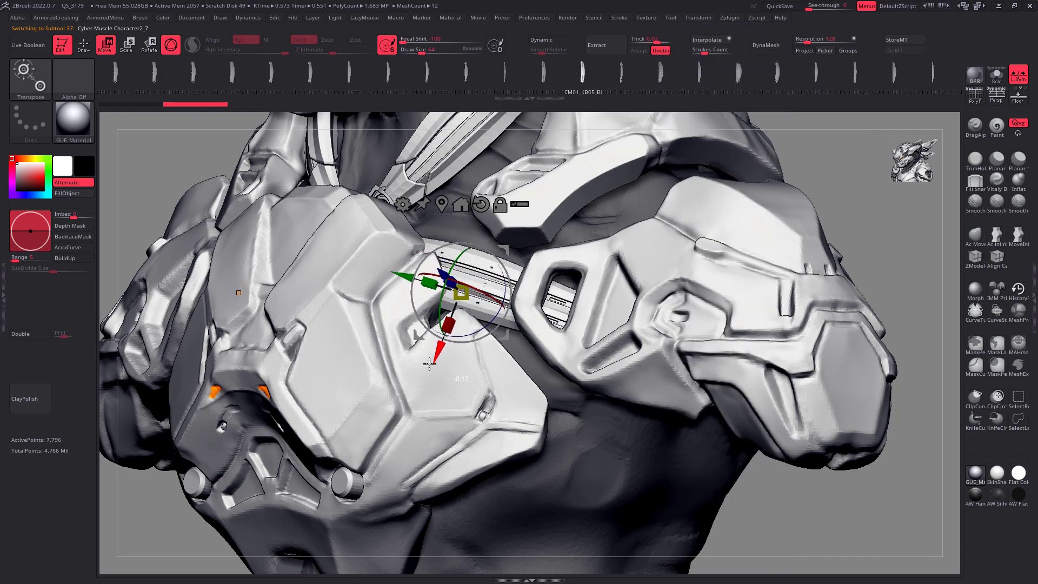
drag(429, 363, 414, 406)
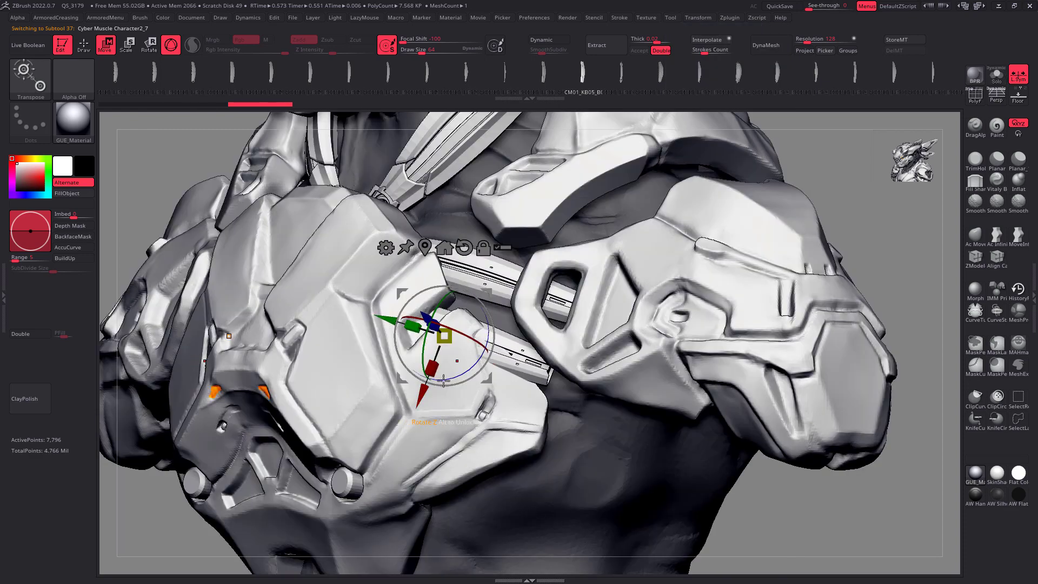
drag(423, 352, 431, 383)
drag(425, 315, 494, 332)
drag(440, 384, 439, 390)
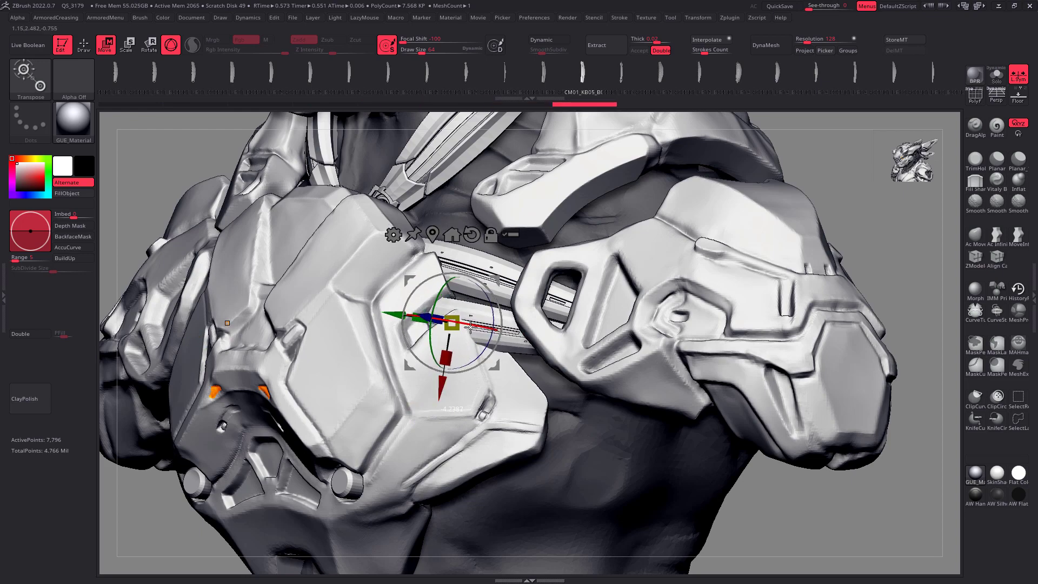
Place further copies of the chest muscle in rows down the side of the chest, tucked under the chest plate.
right_drag(523, 373, 549, 411)
drag(442, 412, 470, 501)
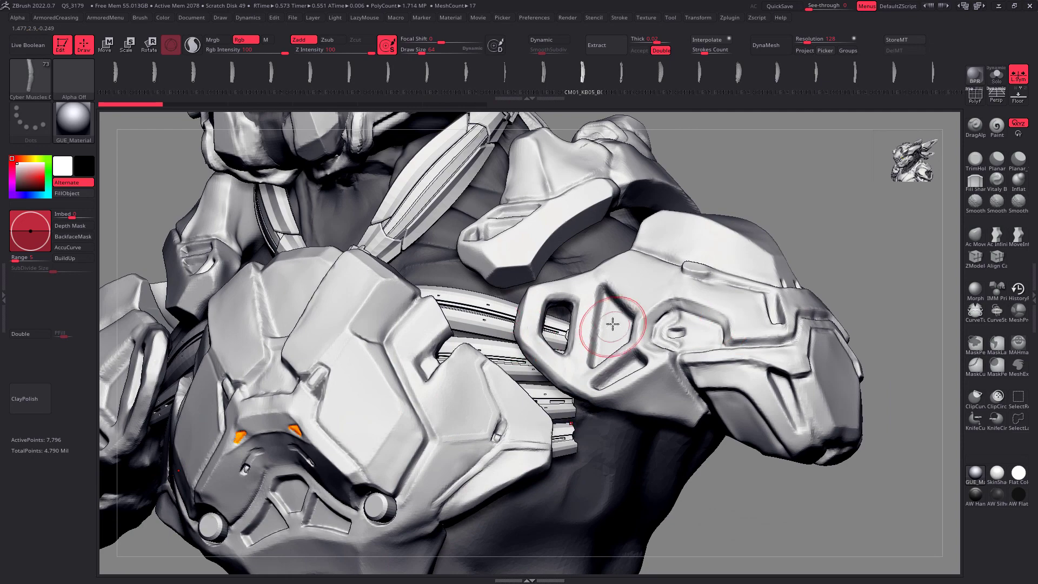
right_drag(612, 324, 616, 347)
alt+right_drag(541, 309, 544, 353)
key(w)
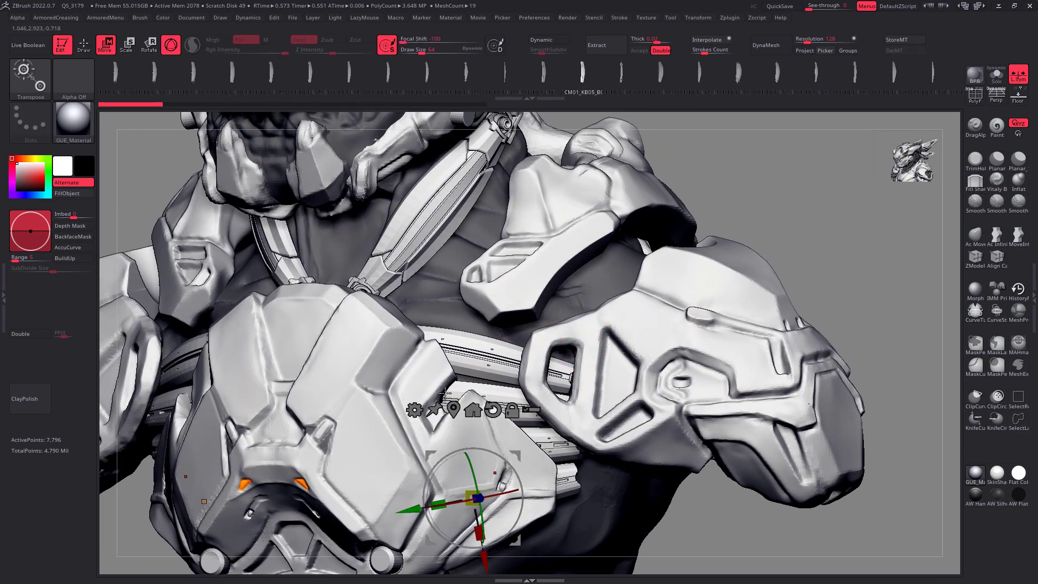
key(q)
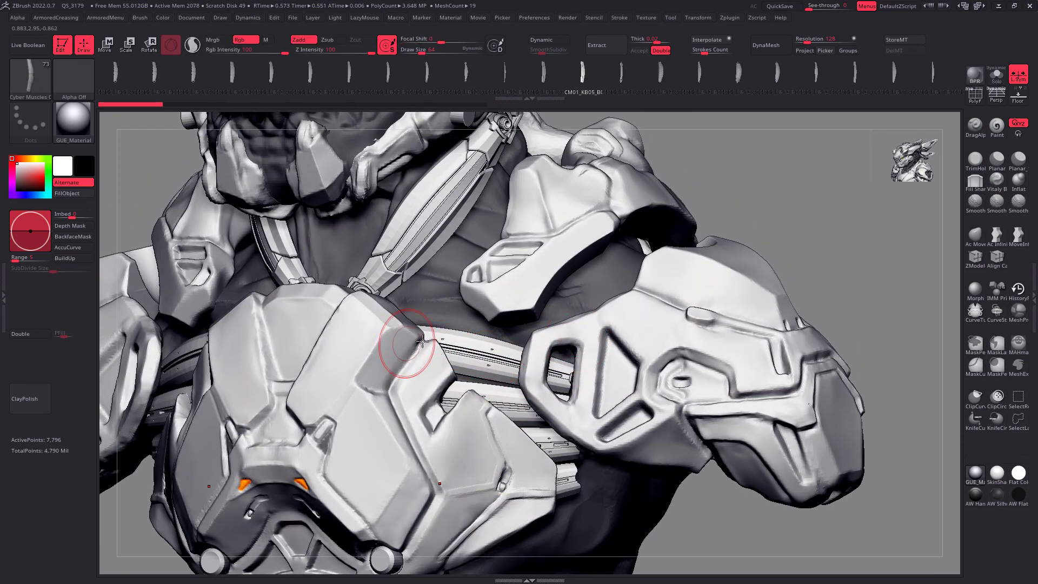
Isolate the uppermost chest muscle and ready the Move brush with a draw size of about 135.
key(alt+s)
key(alt+s)
alt+right_drag(512, 428, 540, 387)
alt+click(496, 325)
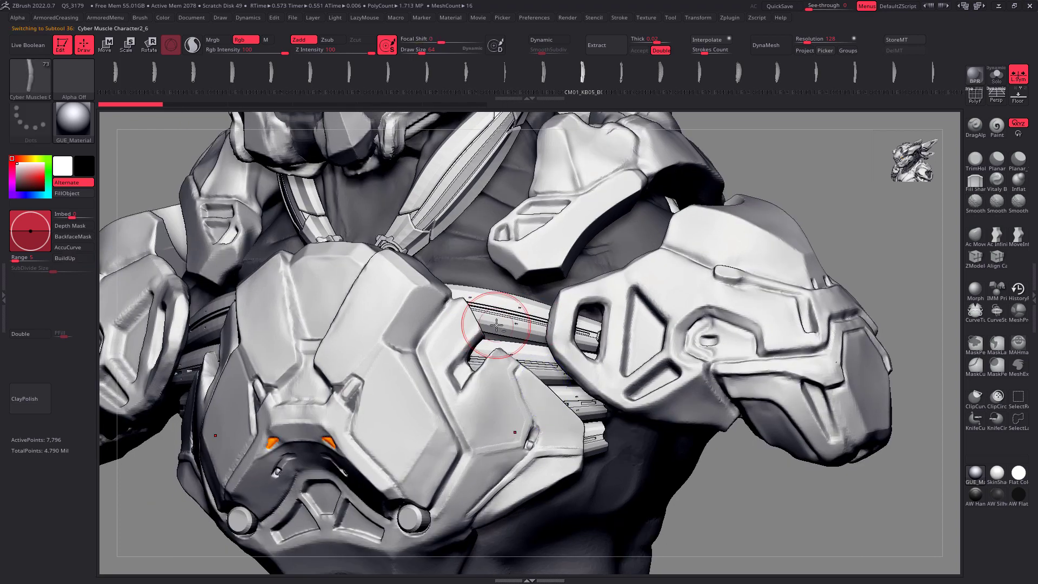
right_drag(497, 325, 508, 323)
key(b)
key(m)
key(v)
key(s)
mouse_move(501, 316)
mouse_down()
mouse_move(479, 301)
mouse_move(381, 287)
mouse_up()
key(alt+s)
key(s)
key(s)
drag(383, 286, 384, 283)
ctrl+right_drag(400, 289, 447, 333)
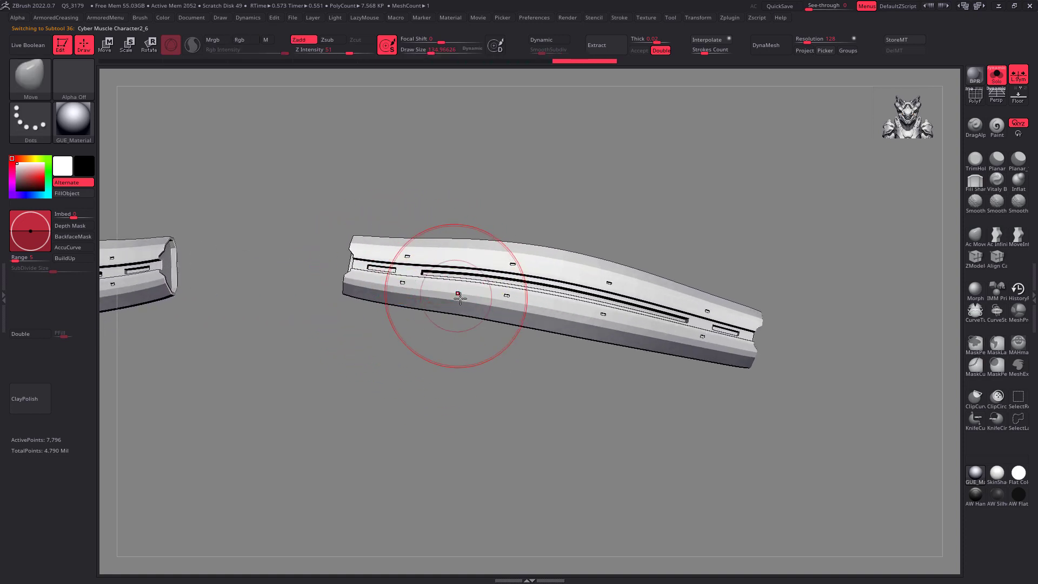
Reshape the isolated uppermost muscle with the Move brush and show the other parts again.
key(s)
drag(461, 299, 473, 300)
ctrl+right_drag(474, 301, 459, 291)
drag(469, 314, 478, 317)
key(alt+s)
key(s)
Isolate the second chest muscle, reshape it with a gizmo deformer, and show the whole bust again.
mouse_move(487, 286)
ctrl+right_down()
mouse_move(584, 276)
mouse_move(567, 312)
mouse_move(565, 368)
ctrl+right_up()
alt+click(565, 369)
alt+click(553, 343)
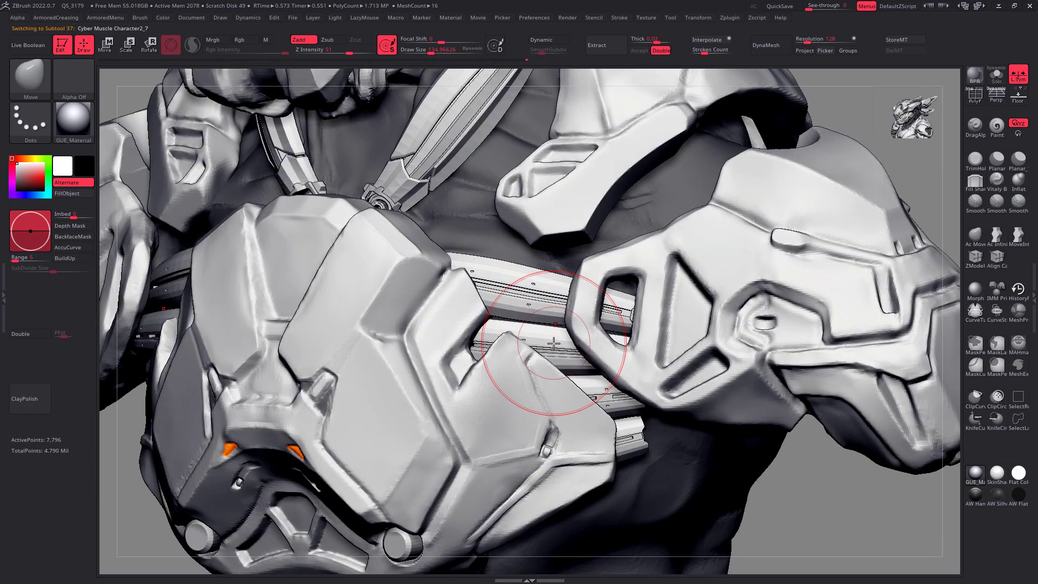
key(shift+ctrl+s)
key(w)
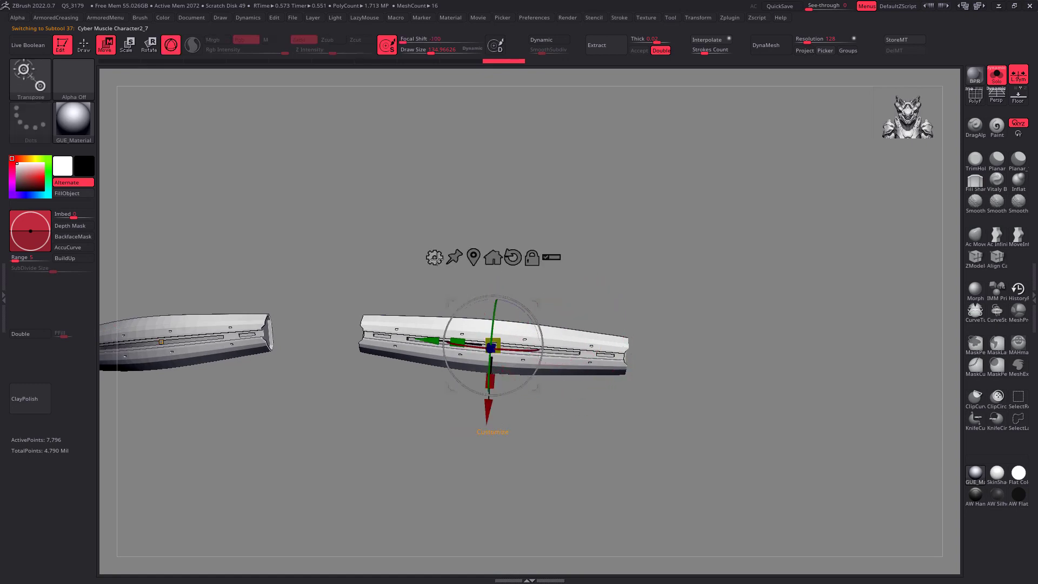
click(435, 258)
click(549, 282)
drag(427, 338, 596, 357)
key(alt+s)
key(q)
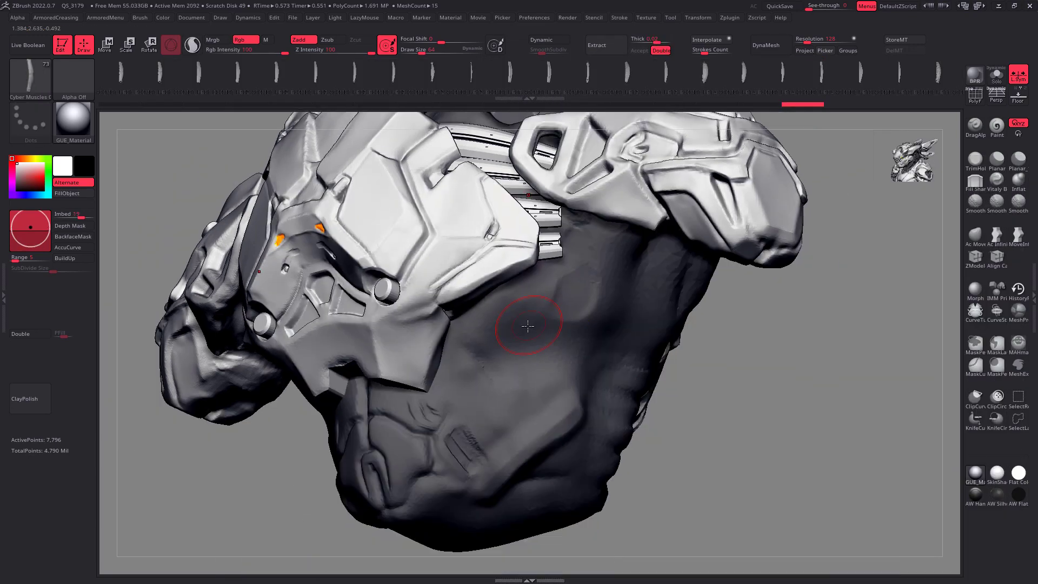
Position a mesh-patterned muscle on the side of the abdomen below the chest plate and copy it downward to make three rows.
key(w)
drag(488, 330, 508, 378)
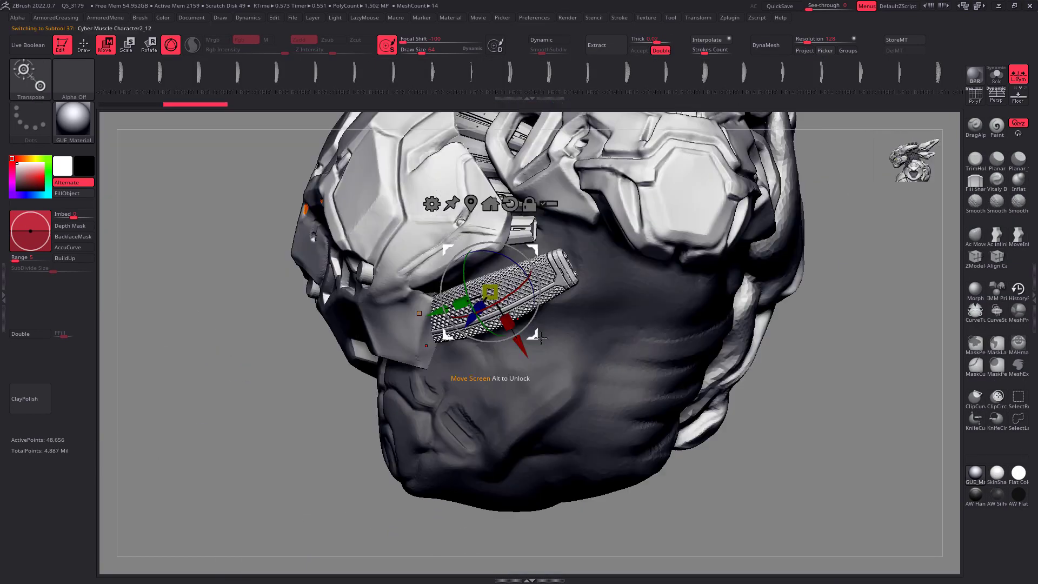
drag(543, 357, 545, 382)
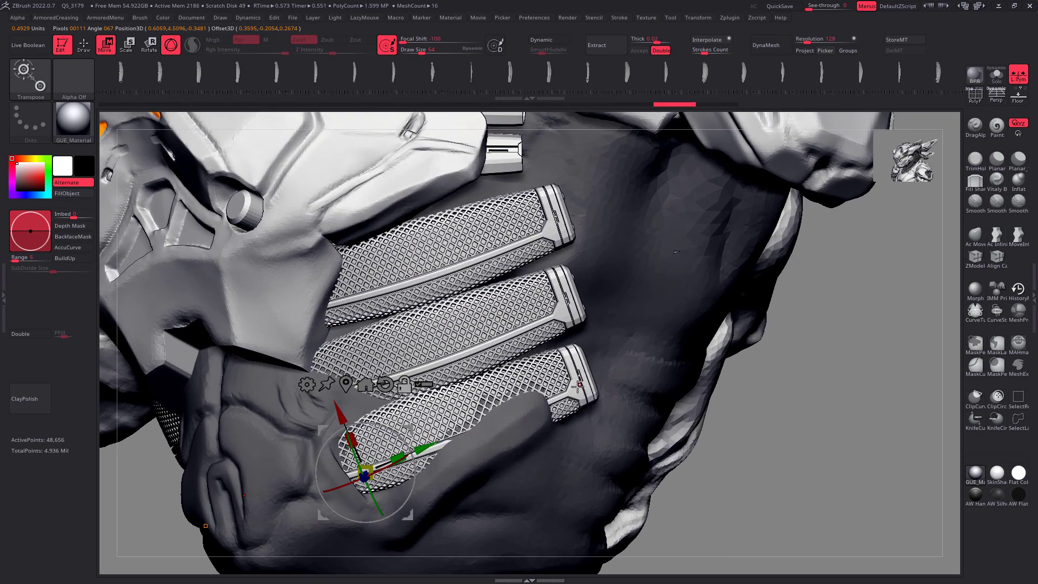
Adjust the lowest abdominal mesh muscle from both of its ends, scaling it at the front end to fit the body.
click(578, 385)
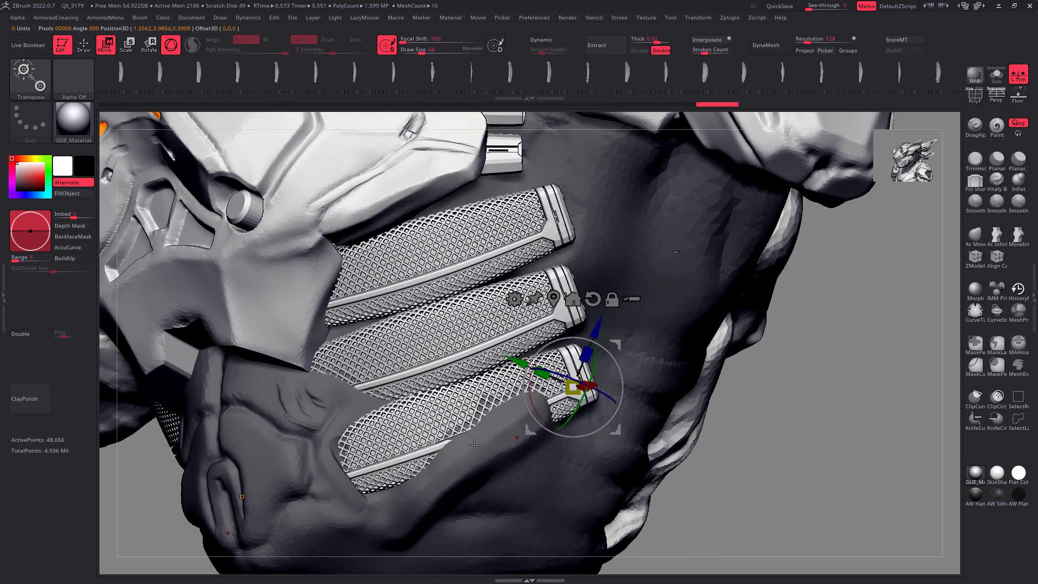
click(357, 474)
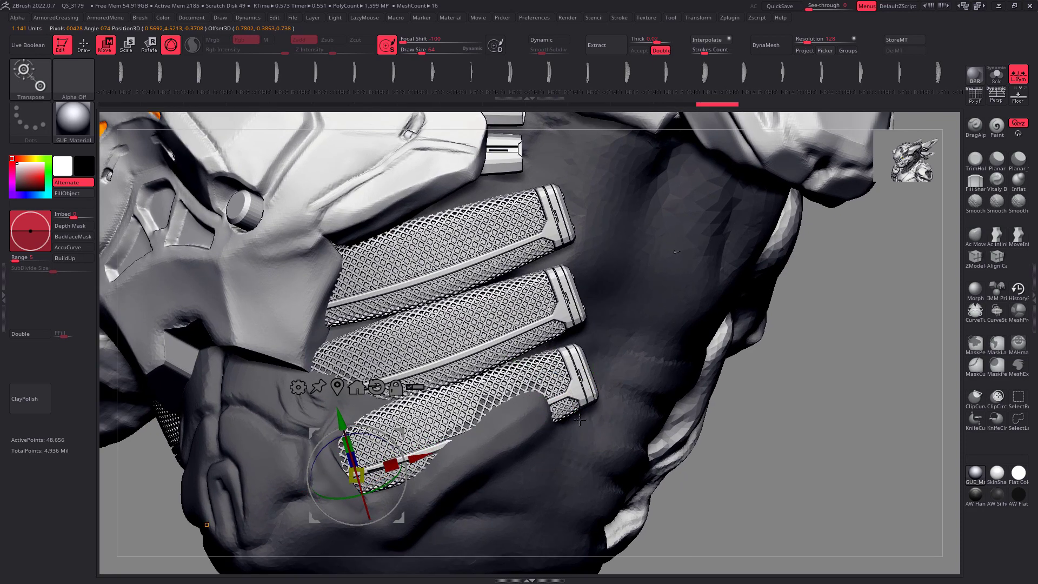
click(598, 380)
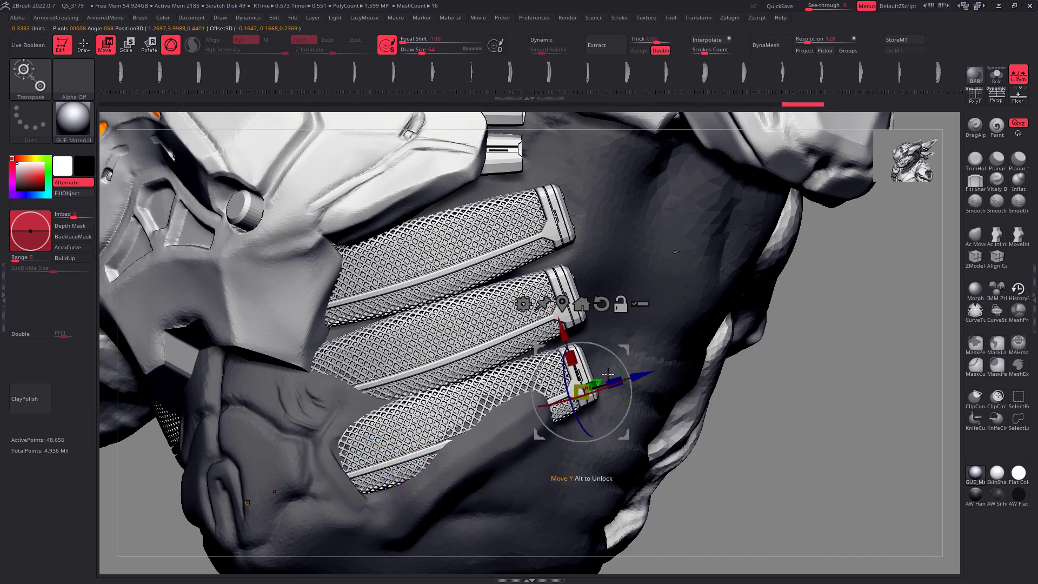
click(355, 470)
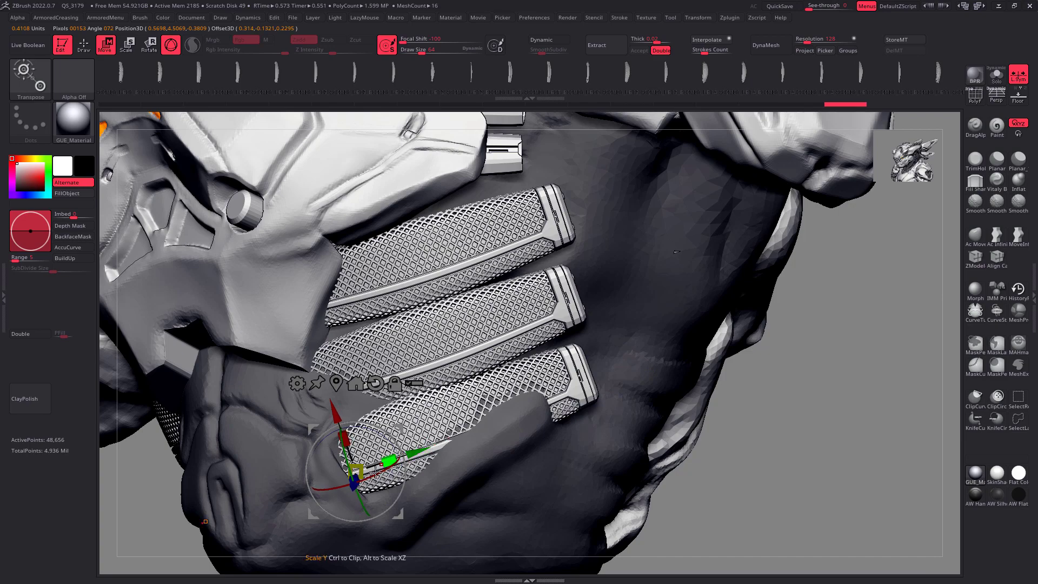
drag(376, 475, 374, 472)
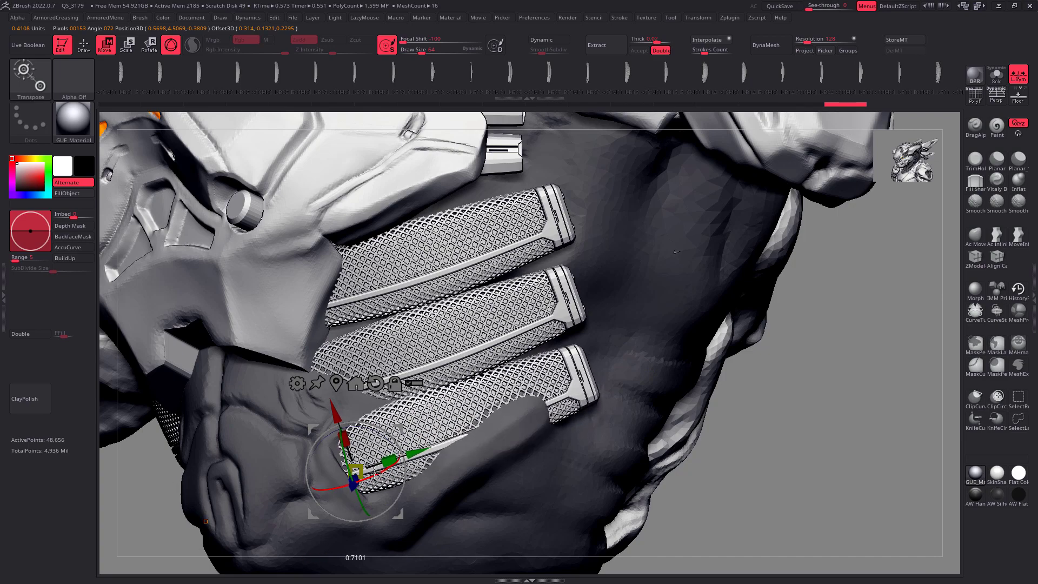
right_drag(640, 373, 695, 372)
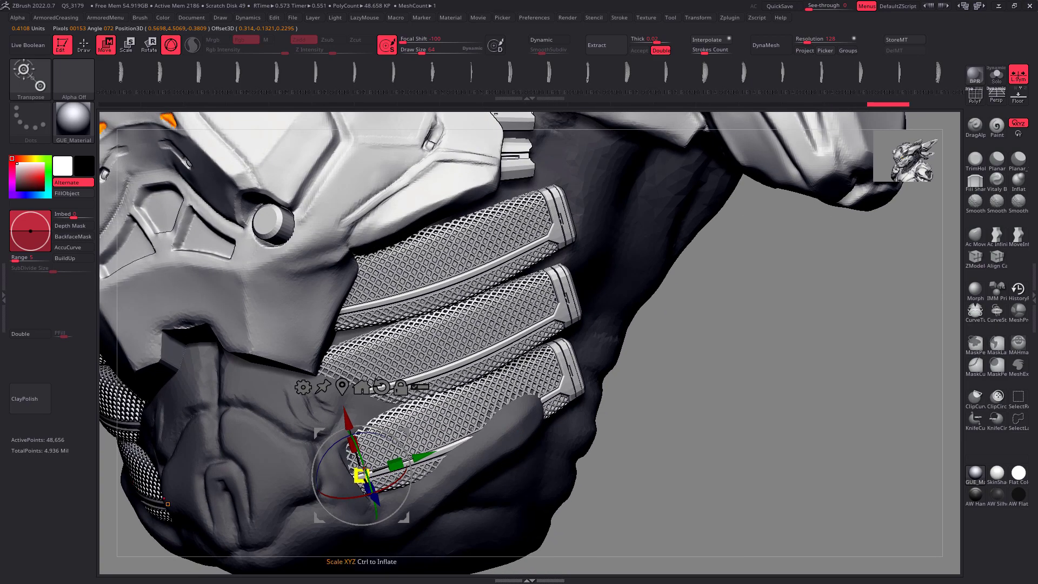
drag(363, 469, 368, 466)
ctrl+right_drag(565, 380, 578, 368)
key(q)
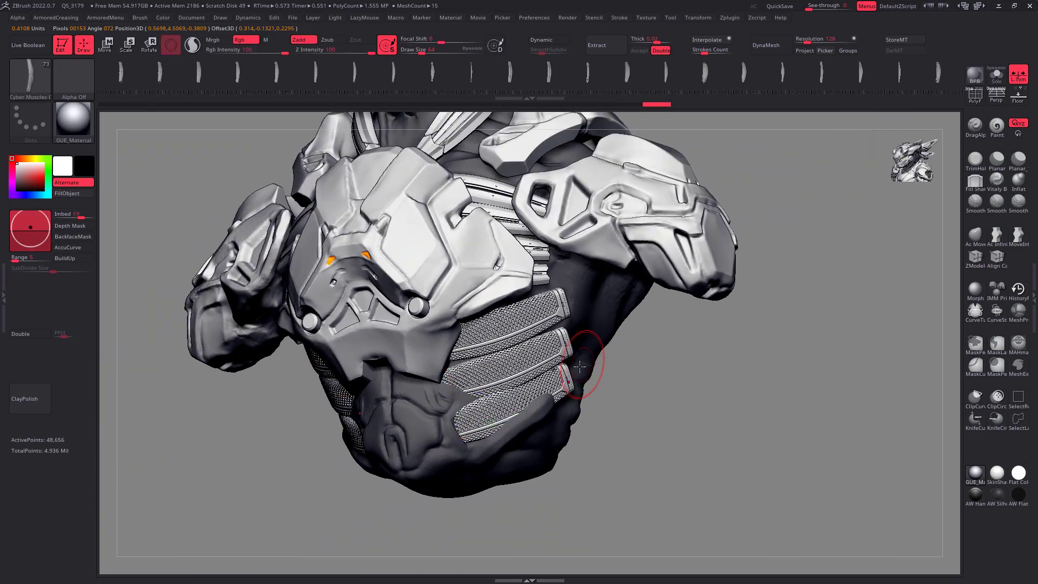
Switch to the Move brush and select the mesh muscles on the side of the abdomen in turn.
alt+click(484, 372)
key(b)
key(m)
key(v)
mouse_move(486, 373)
right_down()
mouse_move(464, 351)
mouse_move(475, 335)
mouse_move(503, 351)
right_up()
alt+click(463, 396)
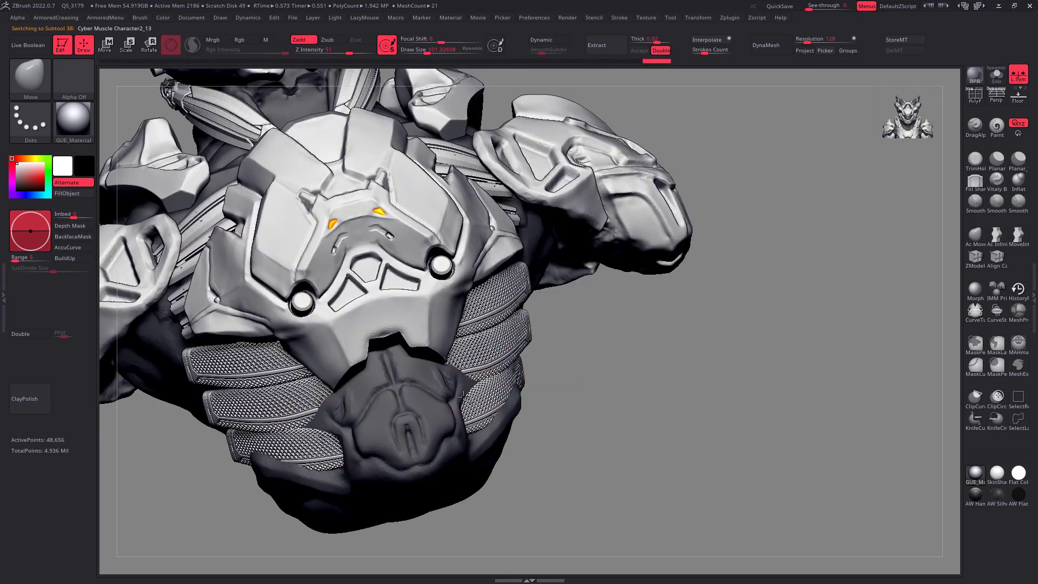
Examine how the muscles sit around the abdomen, chest and shoulders from several angles.
right_drag(463, 397, 346, 386)
right_drag(649, 324, 681, 383)
alt+click(590, 273)
right_drag(591, 273, 675, 303)
ctrl+right_drag(594, 297, 589, 270)
right_drag(573, 352, 736, 299)
mouse_move(630, 313)
shift+right_down()
mouse_move(514, 341)
mouse_move(638, 323)
shift+right_up()
Choose a straight muscle from the Cyber Muscles insert brushes and draw it symmetrically onto the body beside the neck.
key(b)
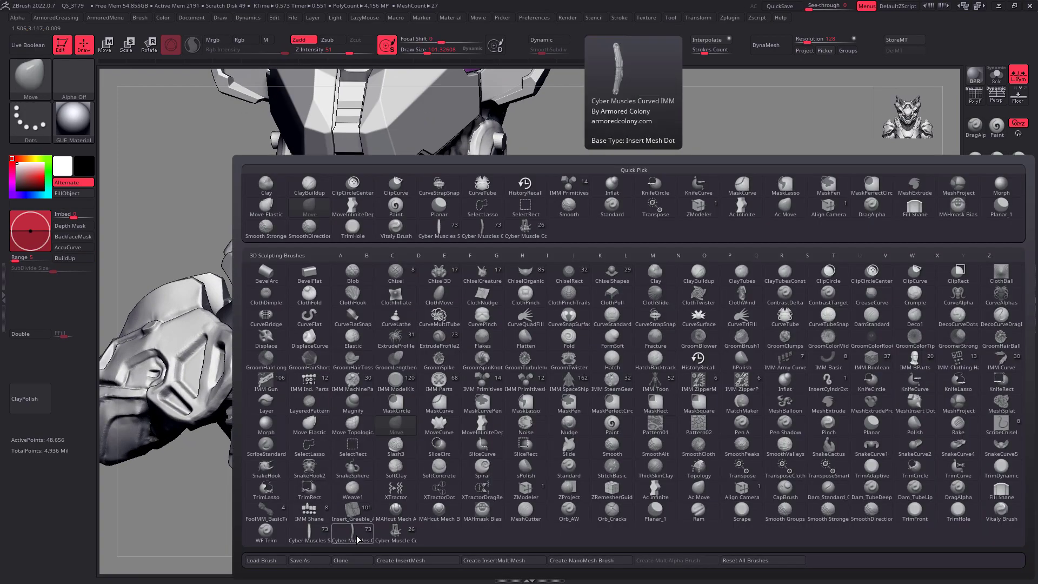
click(355, 536)
key(m)
click(431, 413)
right_drag(546, 335, 476, 372)
ctrl+right_drag(475, 373, 519, 352)
alt+click(477, 366)
drag(579, 378, 563, 411)
Reshape the new muscle beside the neck with gizmo deformers and check its fit under the shoulder armour.
key(w)
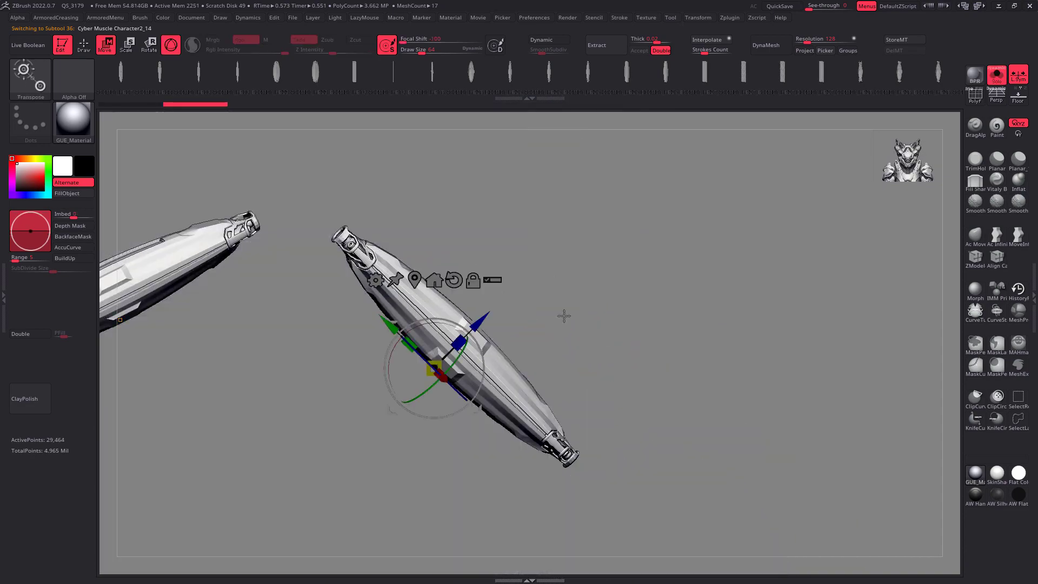
click(377, 280)
click(415, 281)
drag(455, 346, 476, 333)
click(396, 258)
drag(426, 380, 431, 390)
right_drag(541, 378, 475, 412)
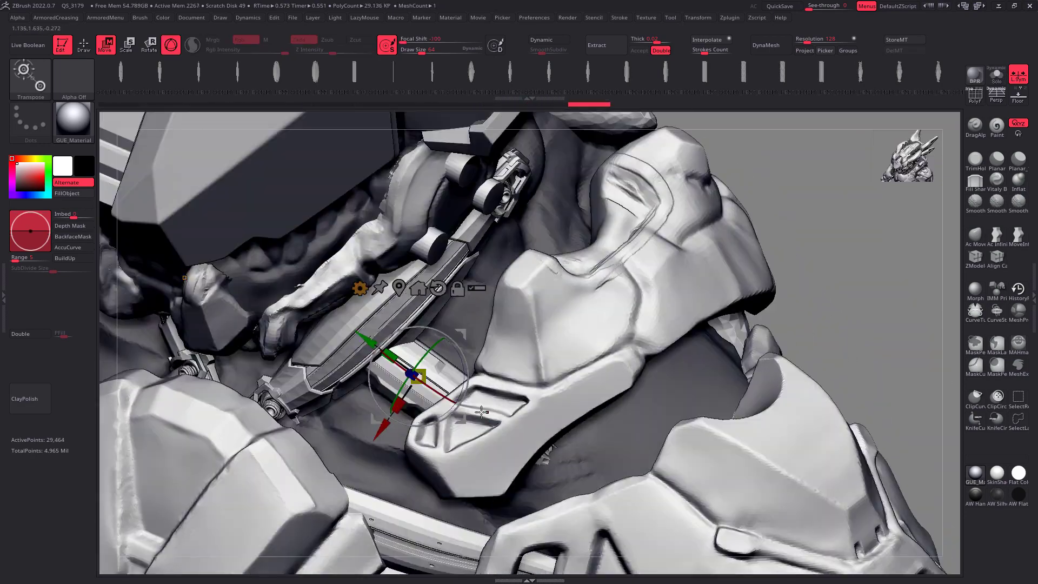
Duplicate the muscle beside the neck and place the copies behind it under the shoulder armour.
key(ctrl+shift+d)
drag(382, 428, 450, 332)
key(ctrl+shift+d)
alt+click(500, 257)
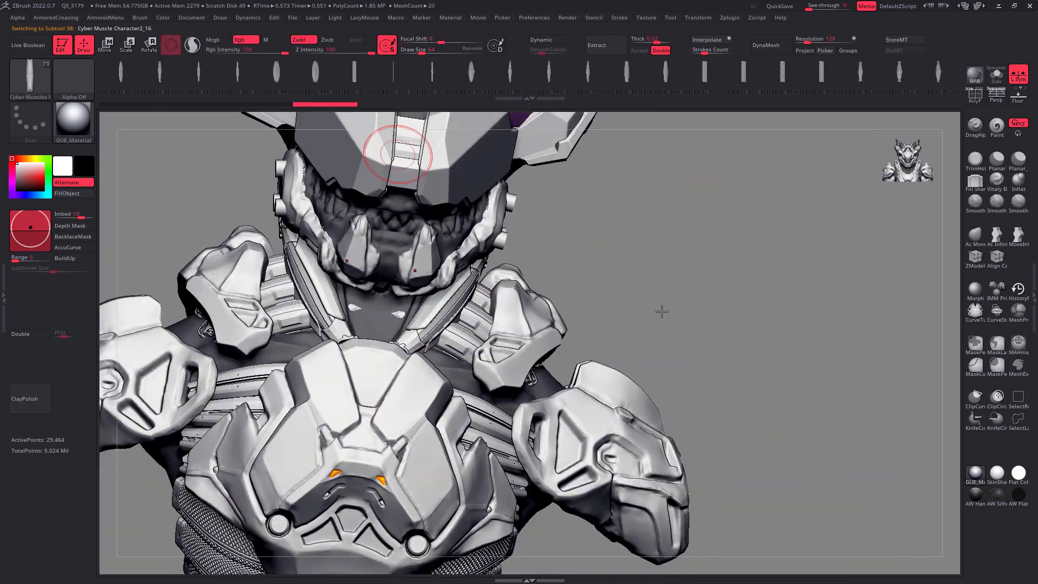
Draw a pair of ribbed muscle strips down the middle of the throat and fit them between the jaw and chest plate.
alt+right_drag(450, 303, 450, 349)
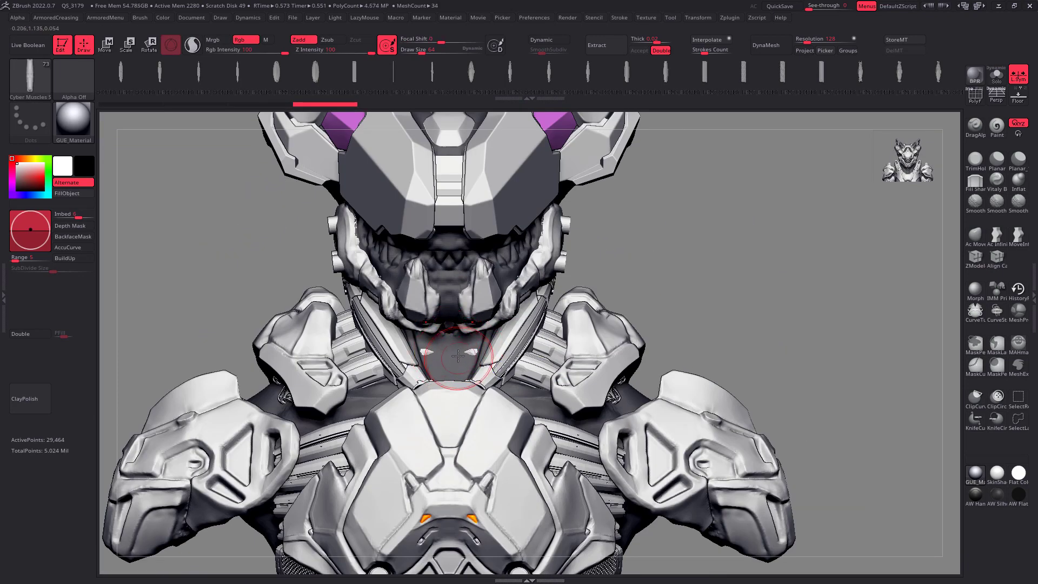
drag(447, 278, 447, 456)
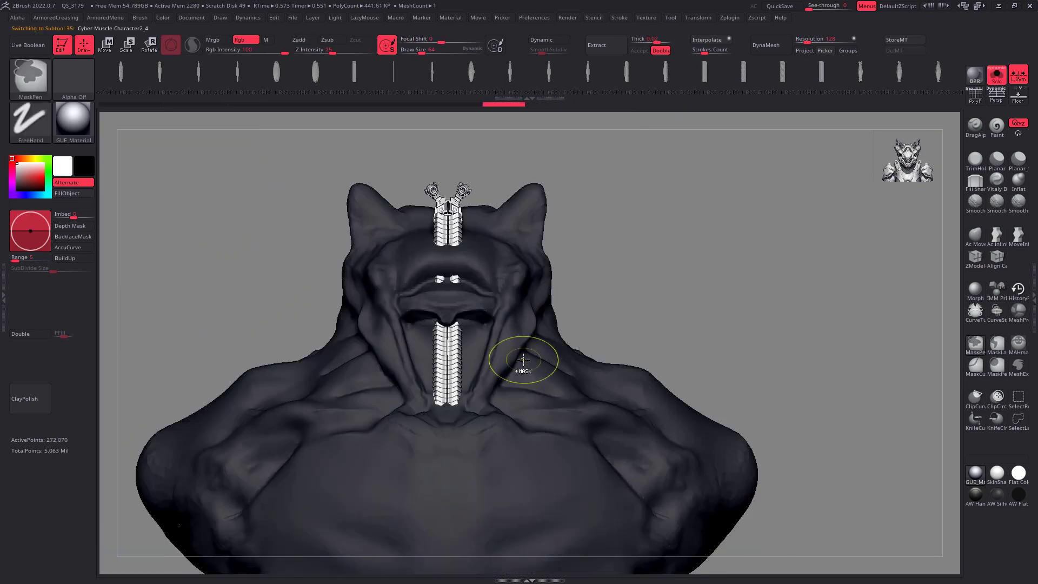
drag(447, 278, 456, 464)
mouse_move(646, 324)
ctrl+right_down()
mouse_move(645, 361)
mouse_move(670, 373)
mouse_move(718, 373)
mouse_move(724, 356)
ctrl+right_up()
key(w)
drag(432, 354, 469, 390)
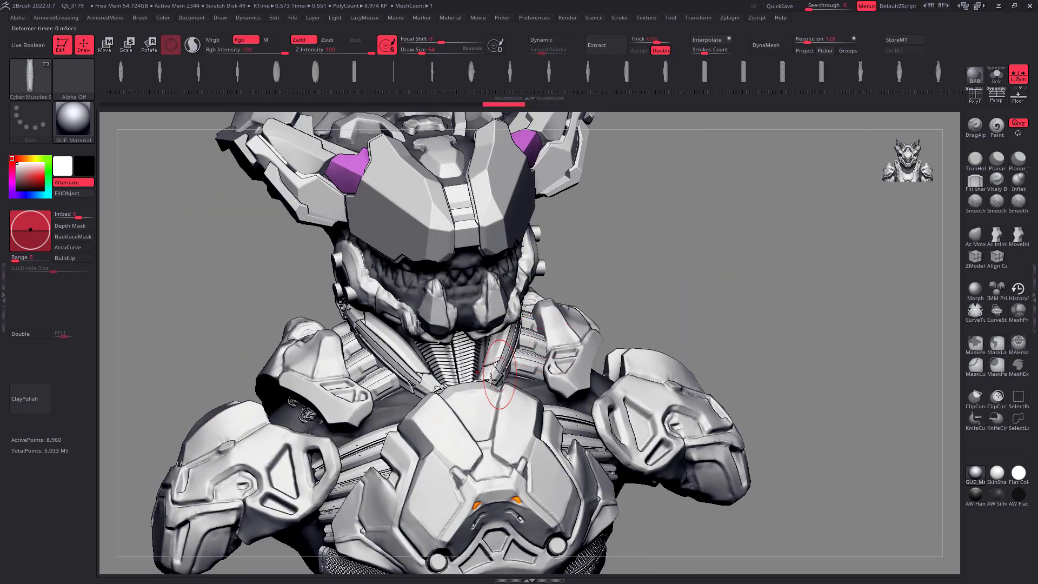
Examine the completed bust from the front and from a three-quarter angle.
alt+right_drag(506, 346, 506, 417)
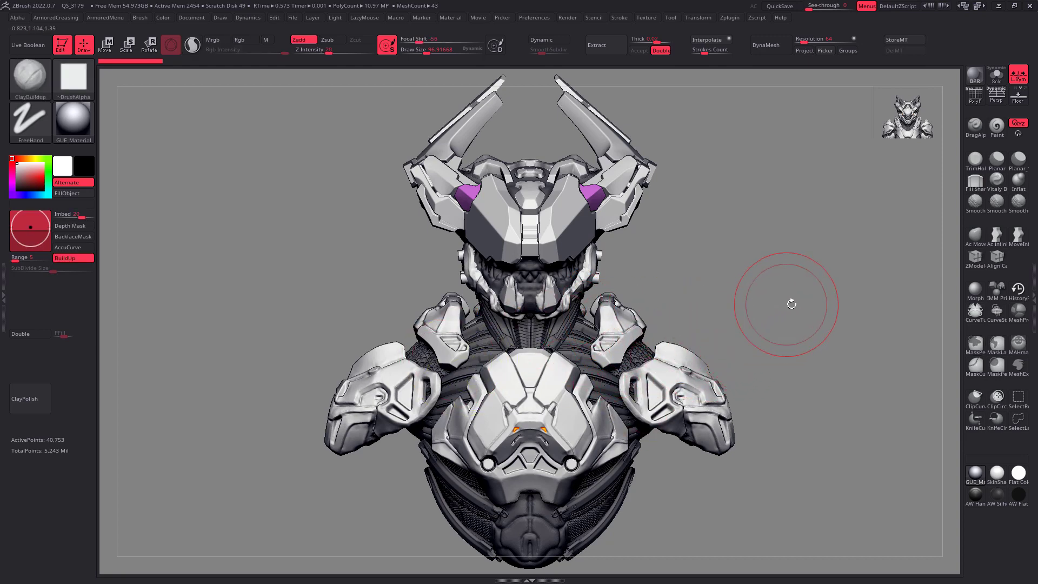
key(ctrl)
ctrl+right_drag(602, 384, 747, 353)
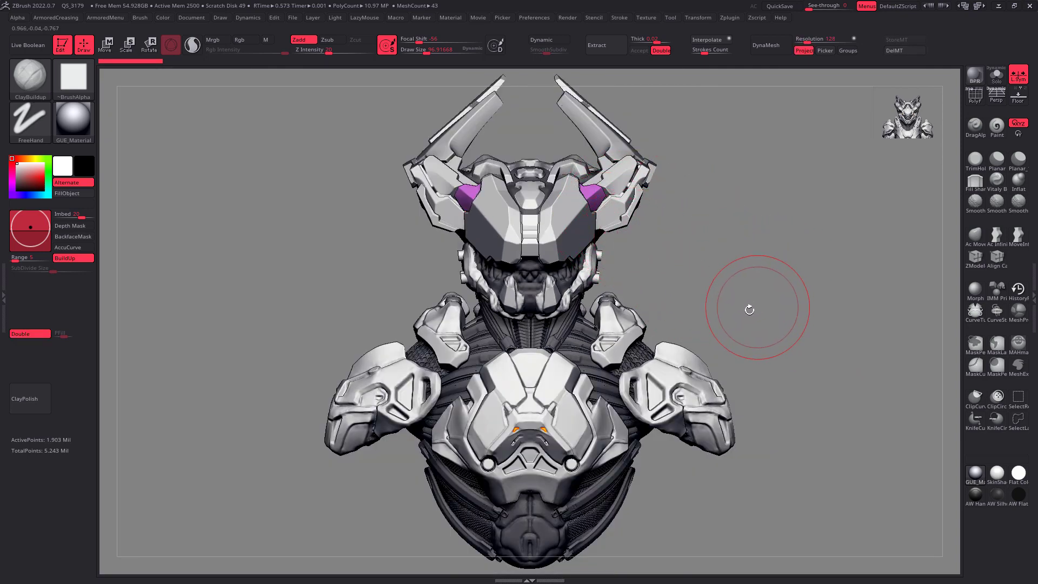
drag(706, 332, 738, 321)
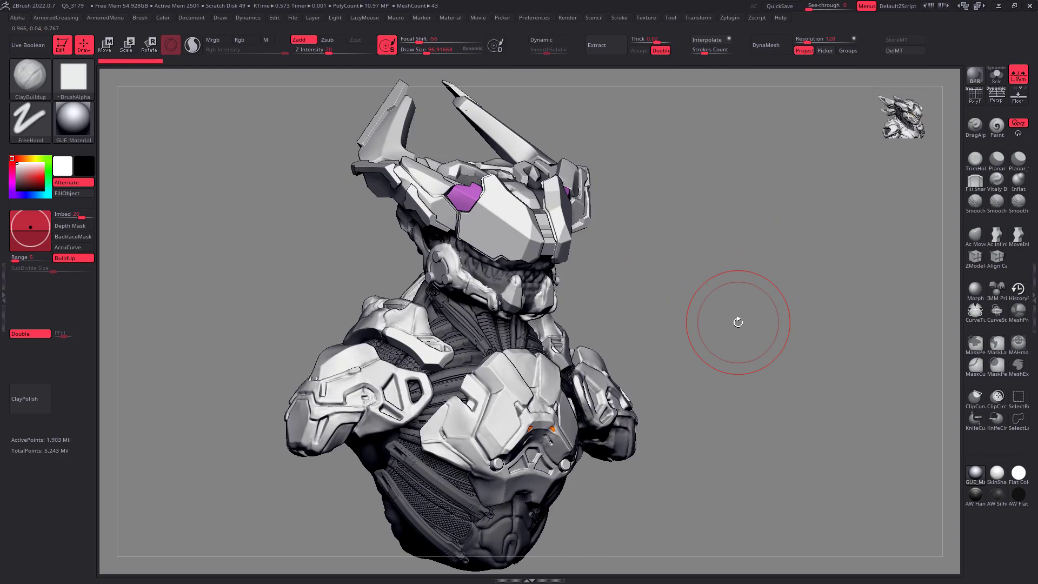